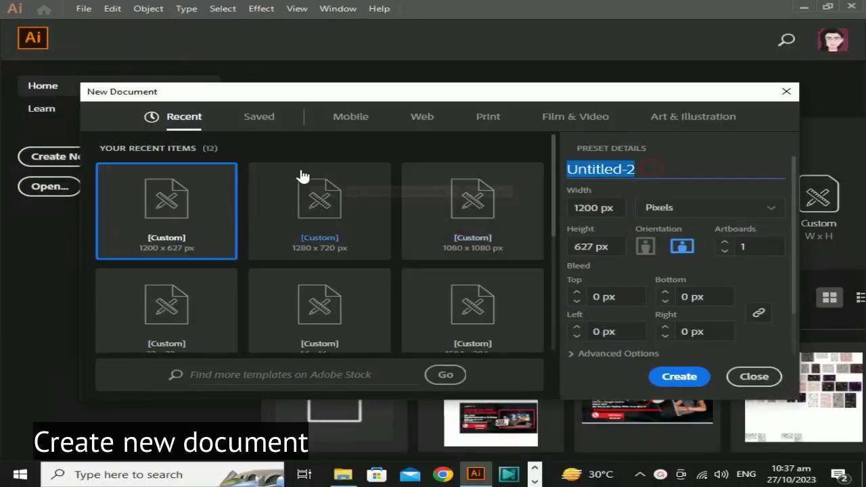
- Name the new 1200 × 627 px document 'rotate tool' and create it
{"action": "type", "text": "rotate tool"}
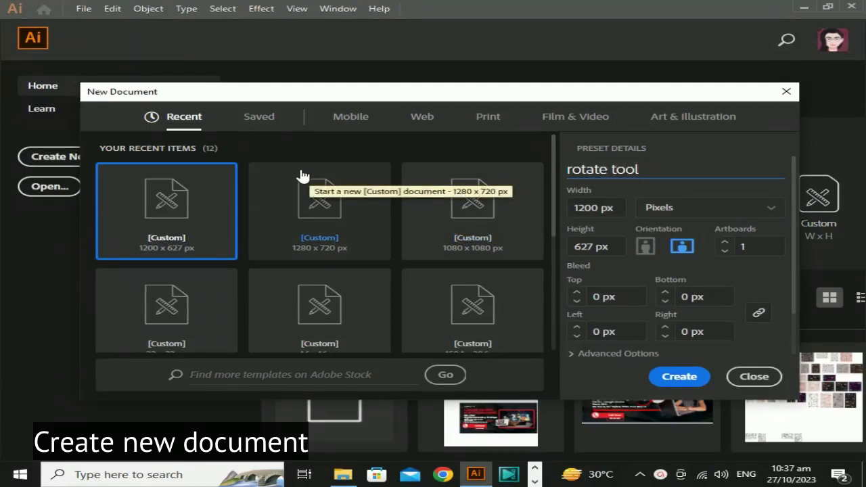
{"action": "left_click", "coordinate": [679, 376]}
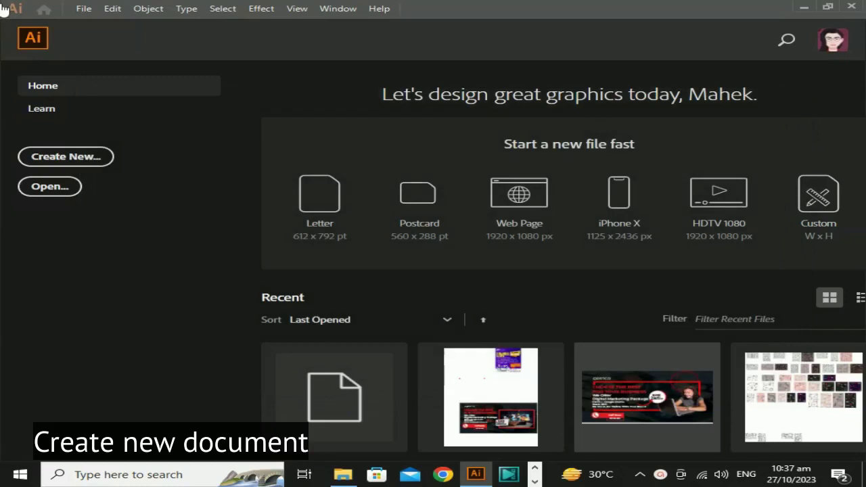
- Draw an ellipse, centre it on the artboard and resize it to a 464 × 464 px circle
{"action": "scroll", "coordinate": [341, 156], "scroll_direction": "down", "scroll_amount": 2}
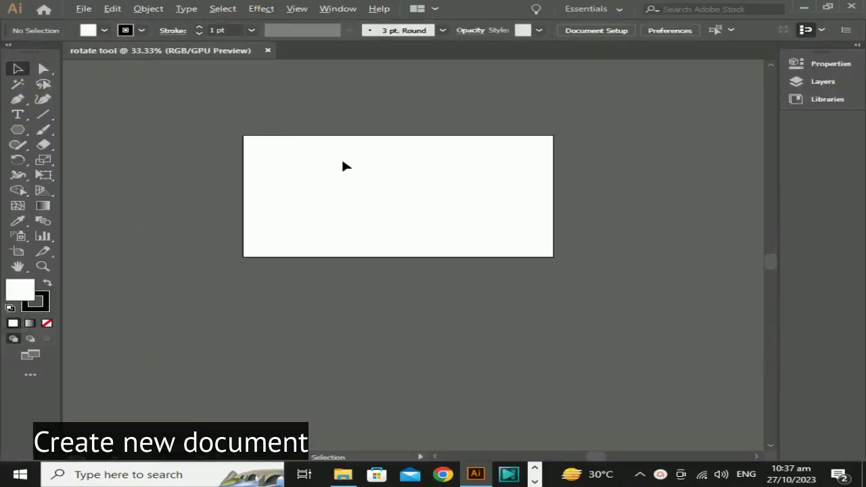
{"action": "scroll", "coordinate": [437, 248], "scroll_direction": "up", "scroll_amount": 1}
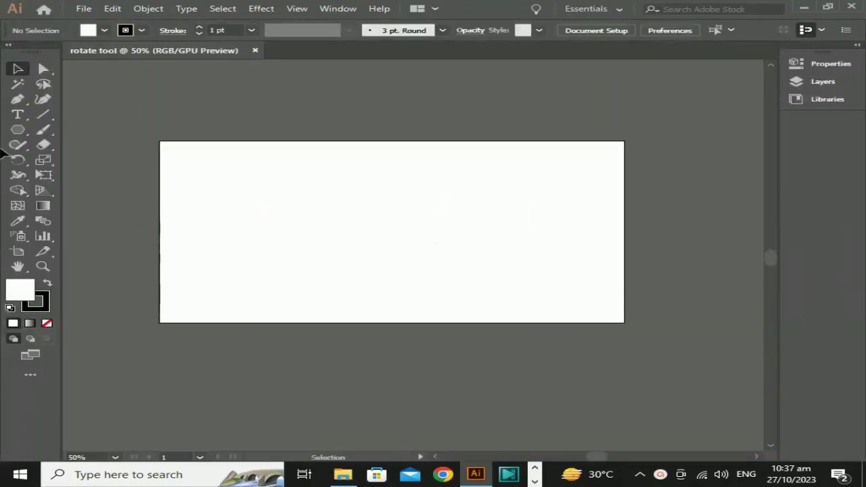
{"action": "left_click_drag", "start_coordinate": [18, 129], "coordinate": [105, 161]}
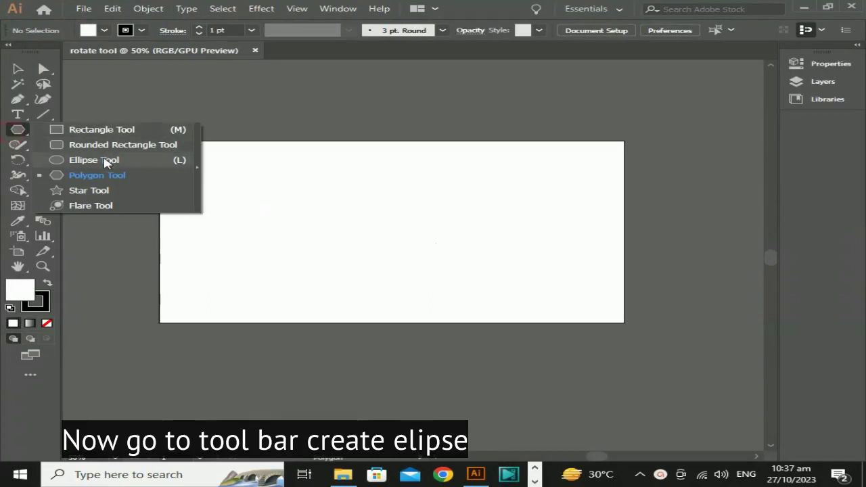
{"action": "left_click", "coordinate": [76, 162]}
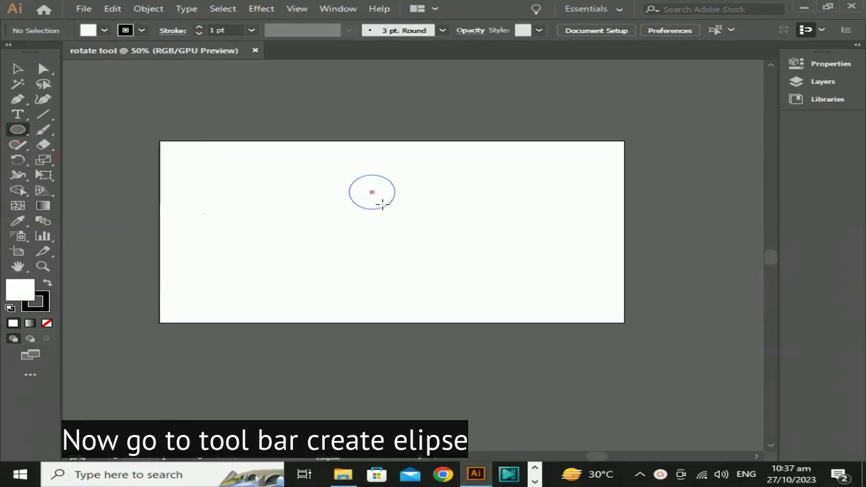
{"action": "left_click_drag", "start_coordinate": [372, 192], "coordinate": [474, 268]}
{"action": "left_click", "coordinate": [17, 69]}
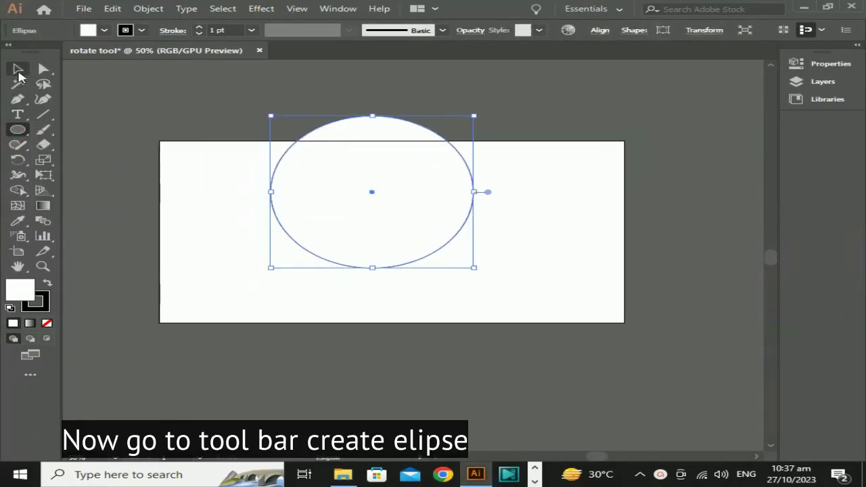
{"action": "left_click_drag", "start_coordinate": [374, 193], "coordinate": [393, 232]}
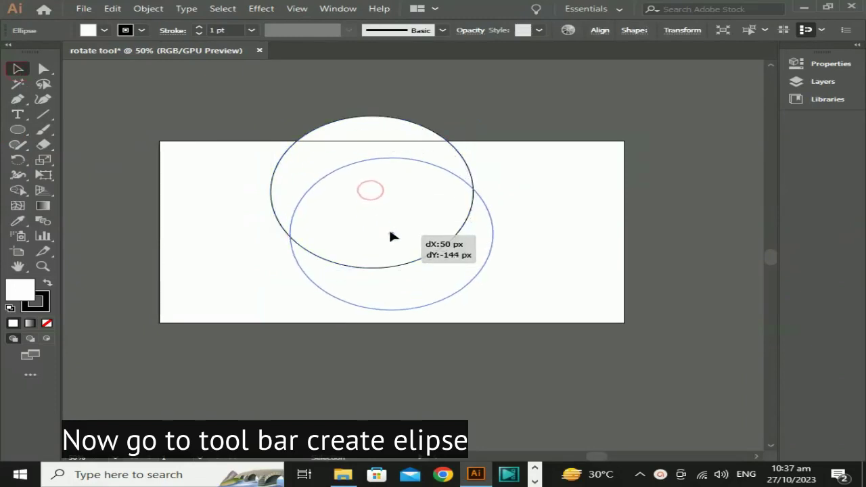
{"action": "left_click_drag", "start_coordinate": [494, 157], "coordinate": [478, 166]}
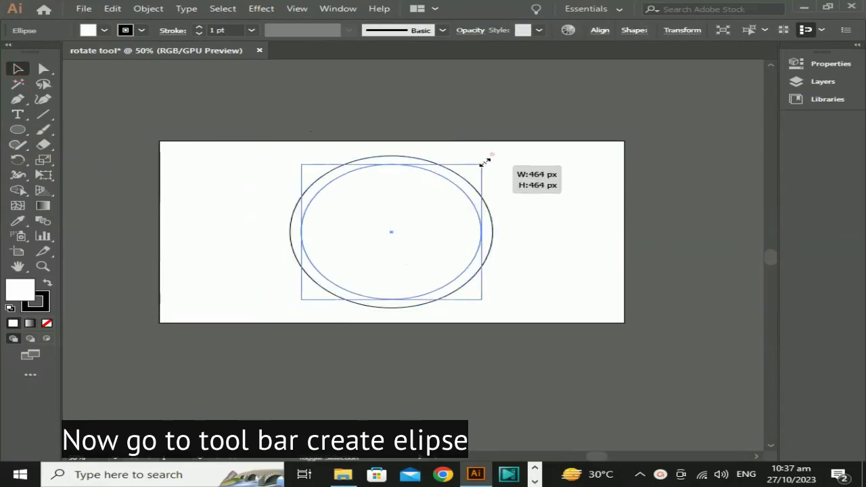
- Set the circle's fill to None and its stroke colour to blue
{"action": "left_click", "coordinate": [48, 322]}
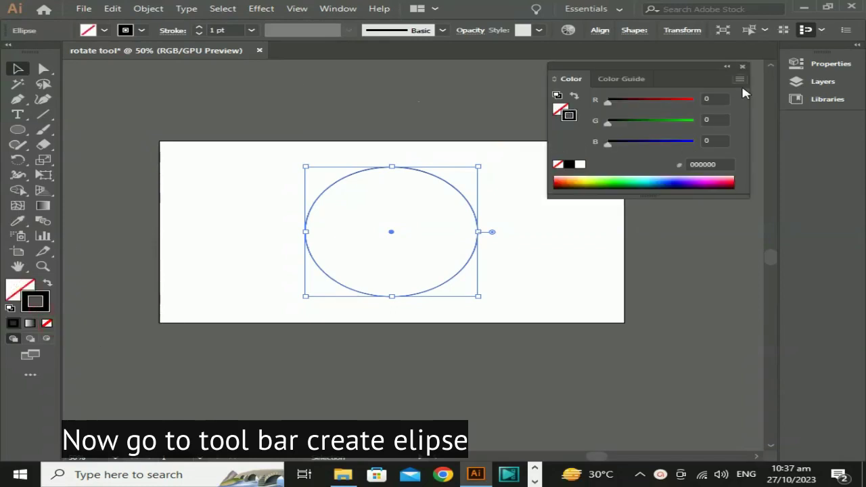
{"action": "left_click", "coordinate": [742, 71]}
{"action": "left_click", "coordinate": [142, 30]}
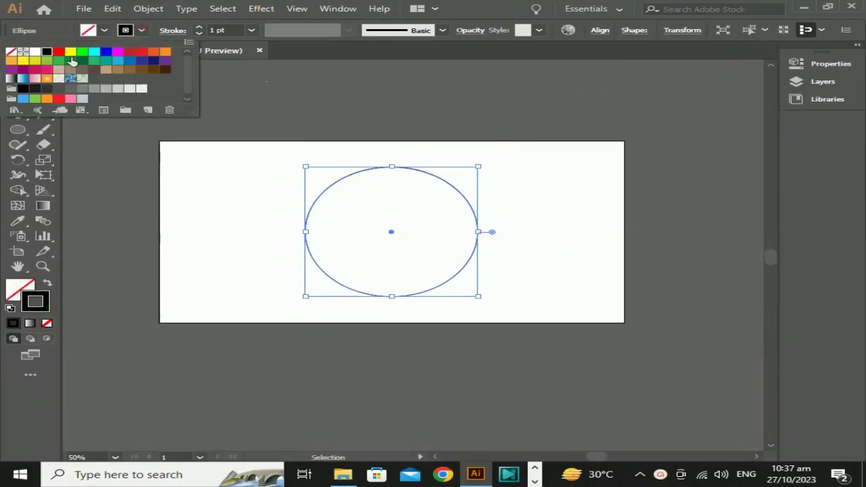
{"action": "left_click", "coordinate": [107, 53]}
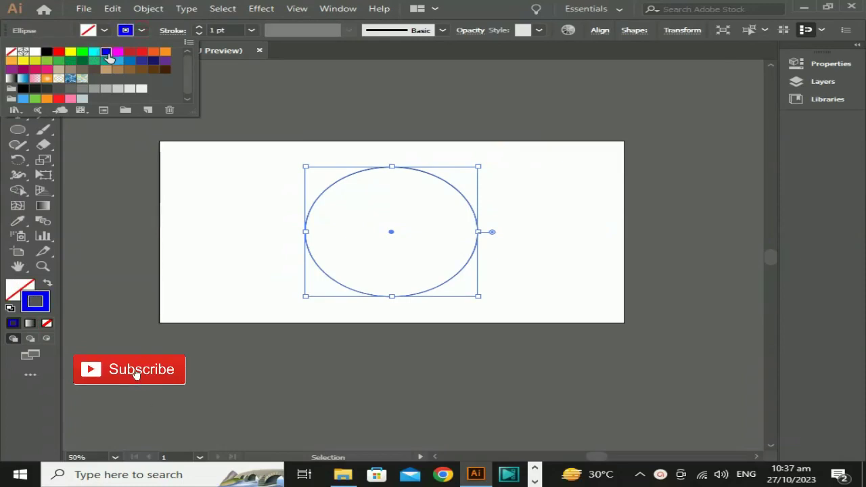
- Set the circle's stroke weight to 3 pt
{"action": "left_click", "coordinate": [251, 30]}
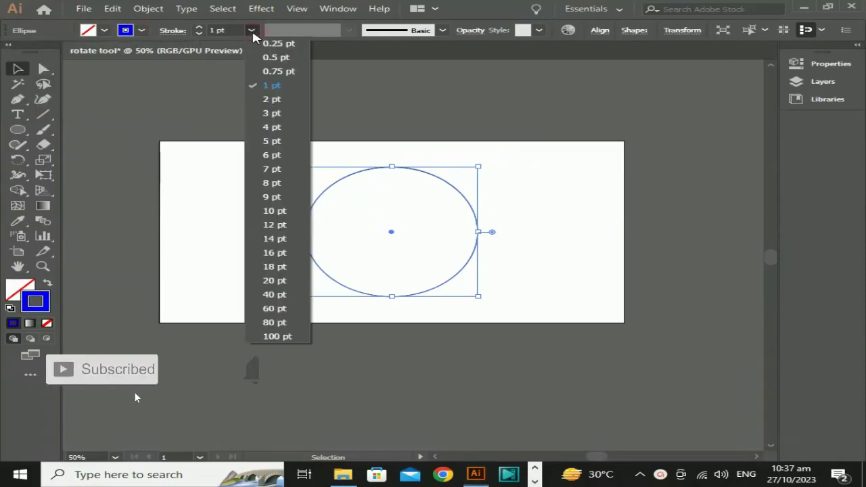
{"action": "left_click", "coordinate": [271, 113]}
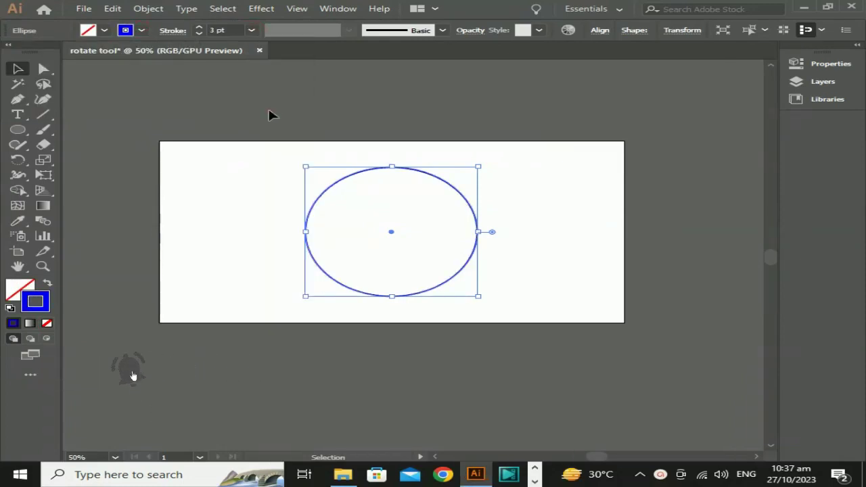
{"action": "key", "text": "ctrl+a"}
{"action": "scroll", "coordinate": [421, 265], "scroll_direction": "up", "scroll_amount": 2}
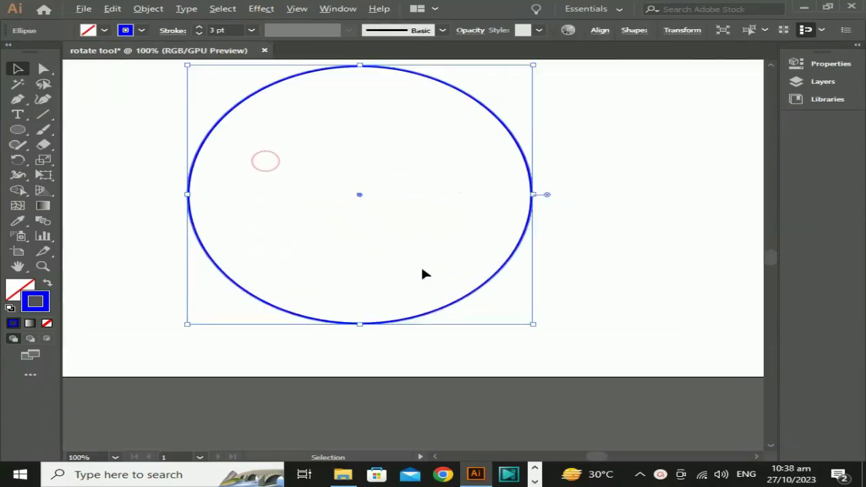
{"action": "scroll", "coordinate": [421, 265], "scroll_direction": "down", "scroll_amount": 1}
{"action": "left_click", "coordinate": [194, 238]}
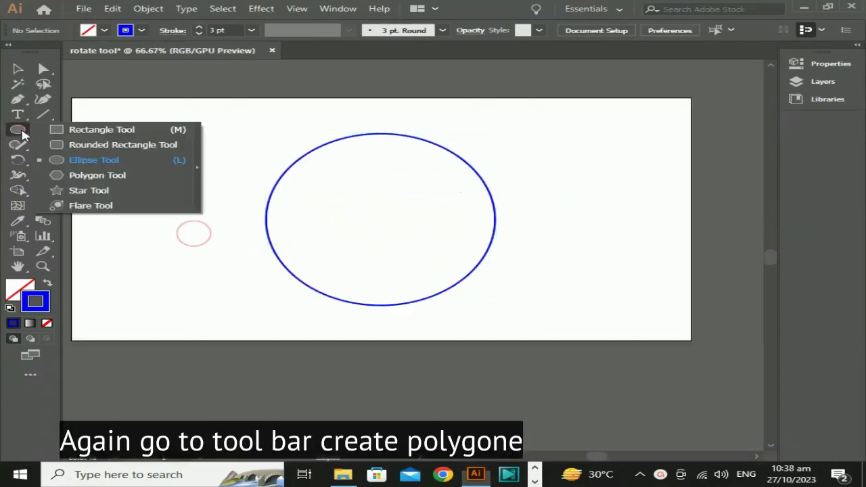
- Draw a small hexagon and move it onto the circle's top edge
{"action": "left_click_drag", "start_coordinate": [18, 129], "coordinate": [63, 174]}
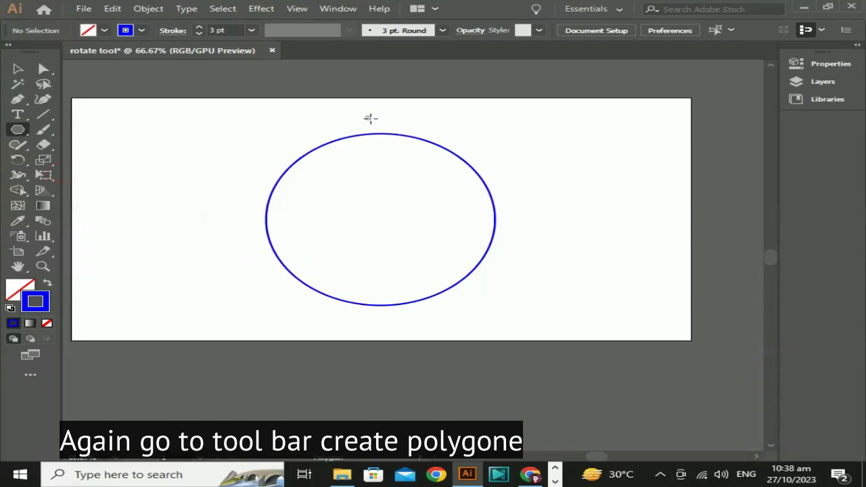
{"action": "left_click_drag", "start_coordinate": [369, 118], "coordinate": [345, 117]}
{"action": "left_click", "coordinate": [18, 68]}
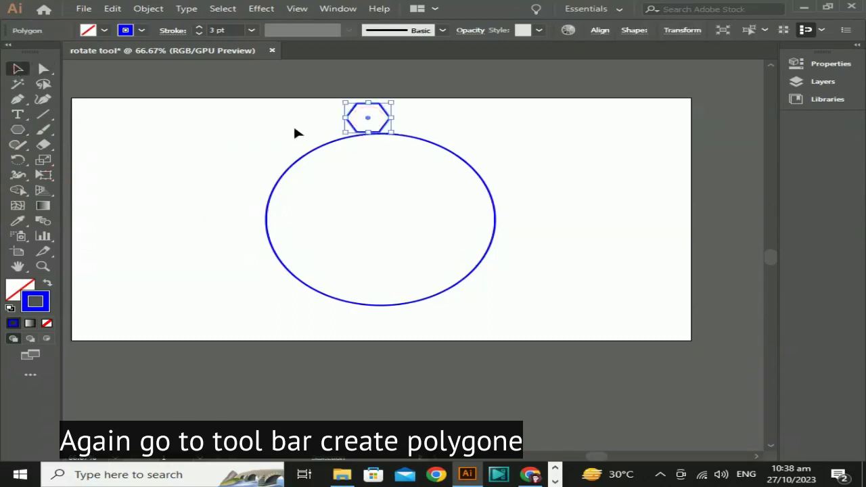
{"action": "scroll", "coordinate": [333, 108], "scroll_direction": "up", "scroll_amount": 2}
{"action": "left_click_drag", "start_coordinate": [405, 158], "coordinate": [421, 202]}
- Rotate the hexagon slightly on the circle's top edge
{"action": "left_click", "coordinate": [516, 260]}
{"action": "scroll", "coordinate": [451, 202], "scroll_direction": "up", "scroll_amount": 1}
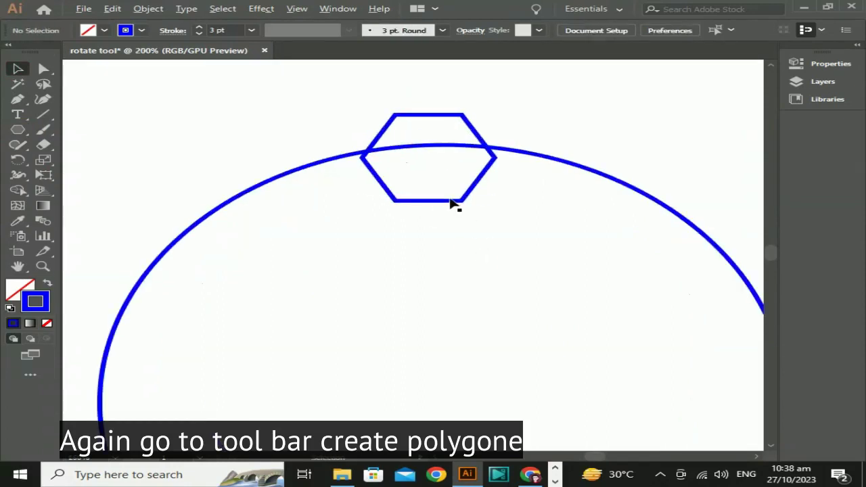
{"action": "scroll", "coordinate": [453, 203], "scroll_direction": "up", "scroll_amount": 1}
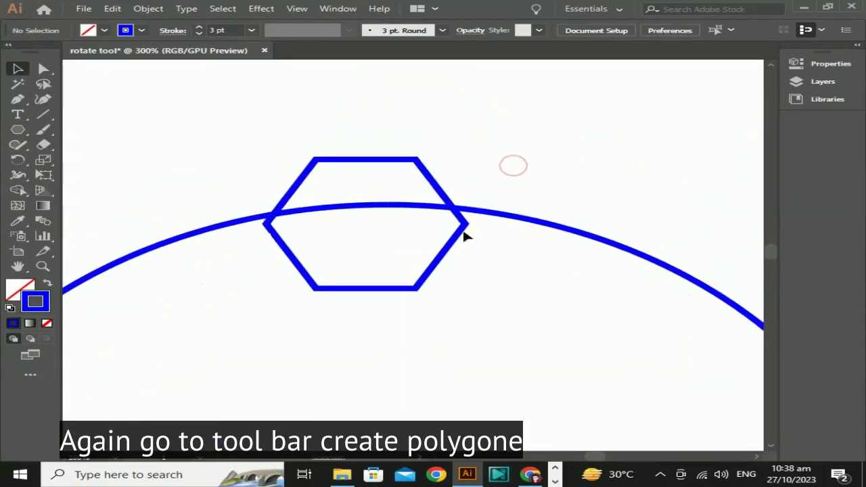
{"action": "left_click", "coordinate": [464, 230]}
{"action": "left_click_drag", "start_coordinate": [474, 152], "coordinate": [477, 144]}
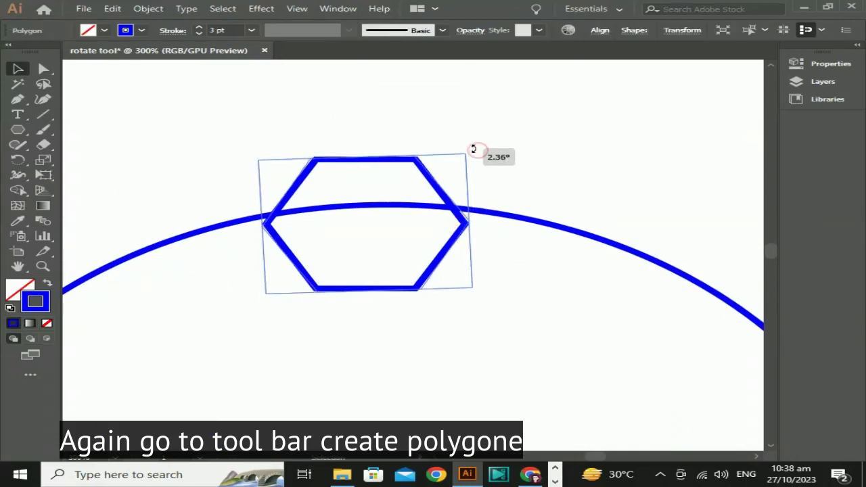
{"action": "left_click", "coordinate": [496, 287]}
- Select the circle and hexagon and apply Horizontal Align Center
{"action": "scroll", "coordinate": [493, 279], "scroll_direction": "down", "scroll_amount": 4}
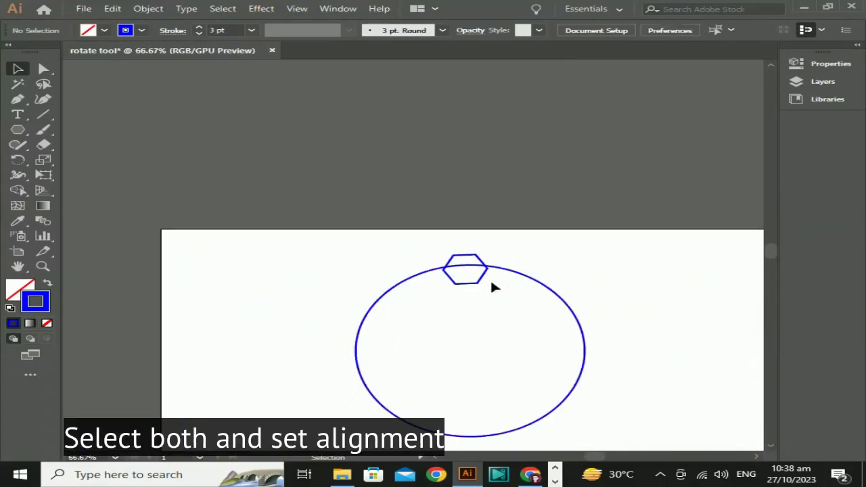
{"action": "mouse_move", "coordinate": [477, 304]}
{"action": "left_mouse_down"}
{"action": "mouse_move", "coordinate": [443, 250]}
{"action": "mouse_move", "coordinate": [400, 254]}
{"action": "left_mouse_up"}
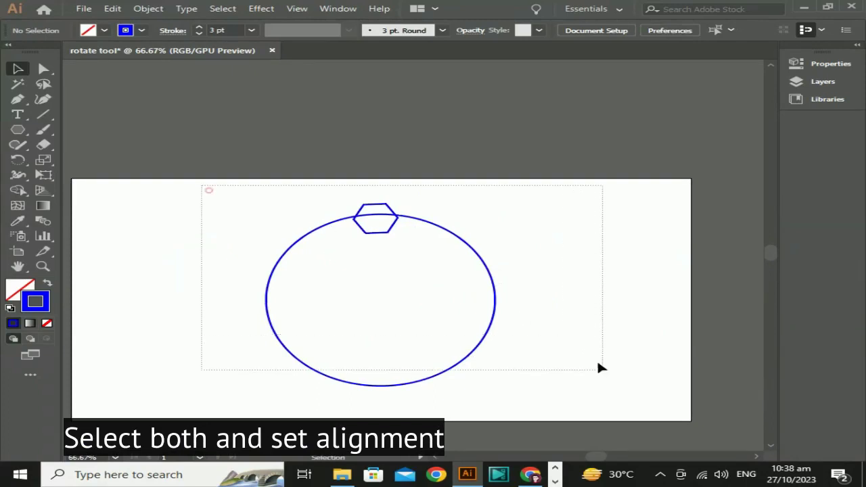
{"action": "left_click_drag", "start_coordinate": [601, 368], "coordinate": [602, 369]}
{"action": "left_click", "coordinate": [661, 30]}
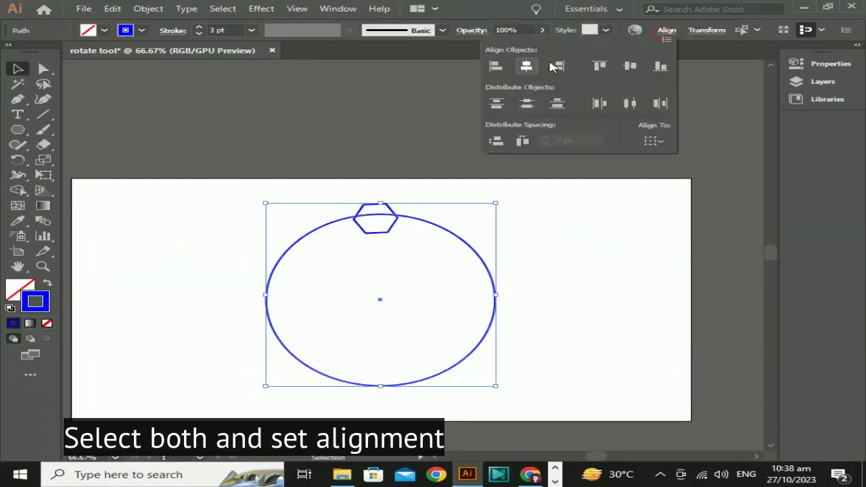
{"action": "left_click", "coordinate": [526, 65]}
{"action": "left_click", "coordinate": [593, 257]}
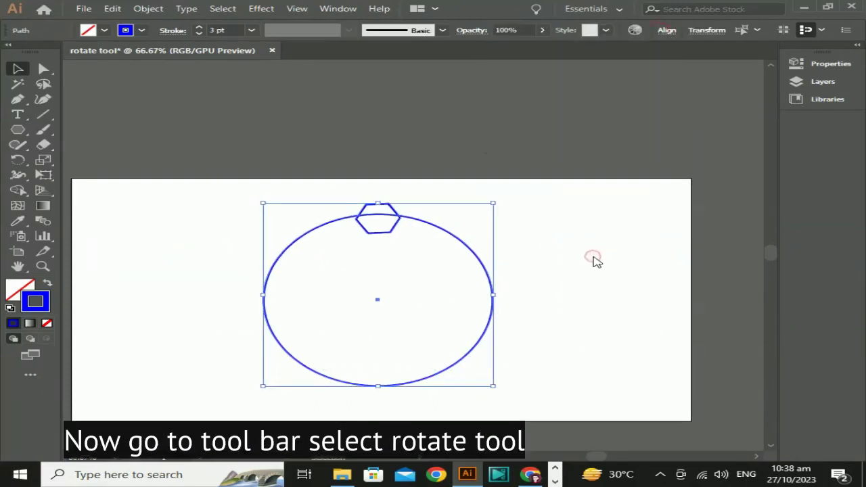
{"action": "left_click_drag", "start_coordinate": [254, 198], "coordinate": [569, 406]}
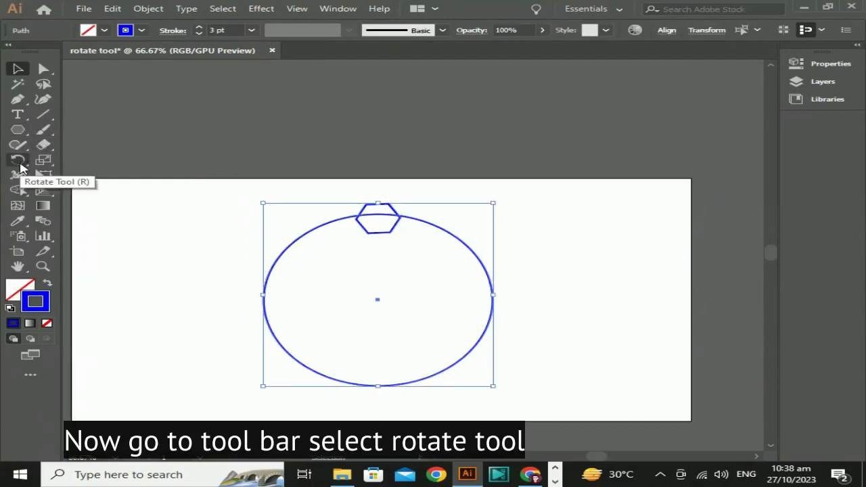
{"action": "left_click_drag", "start_coordinate": [21, 165], "coordinate": [98, 168]}
- Copy the hexagon at 45° around the circle's centre, repeating with Ctrl+D
{"action": "left_click", "coordinate": [83, 165]}
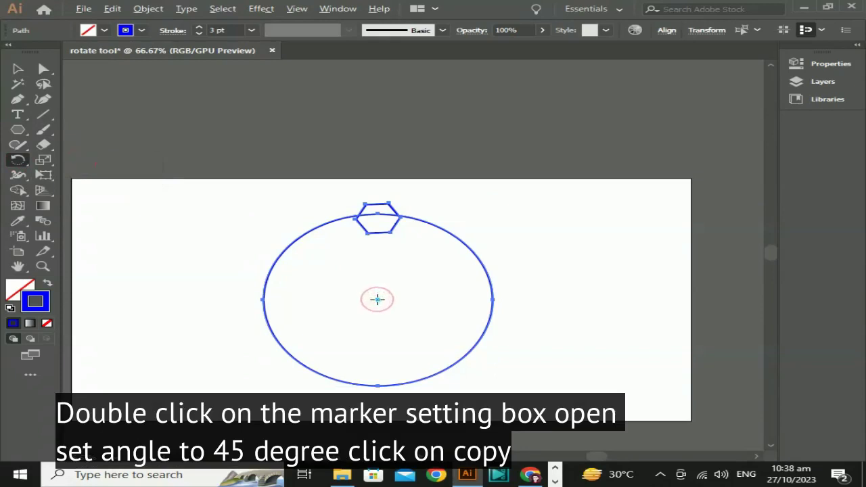
{"action": "double_click", "coordinate": [378, 300]}
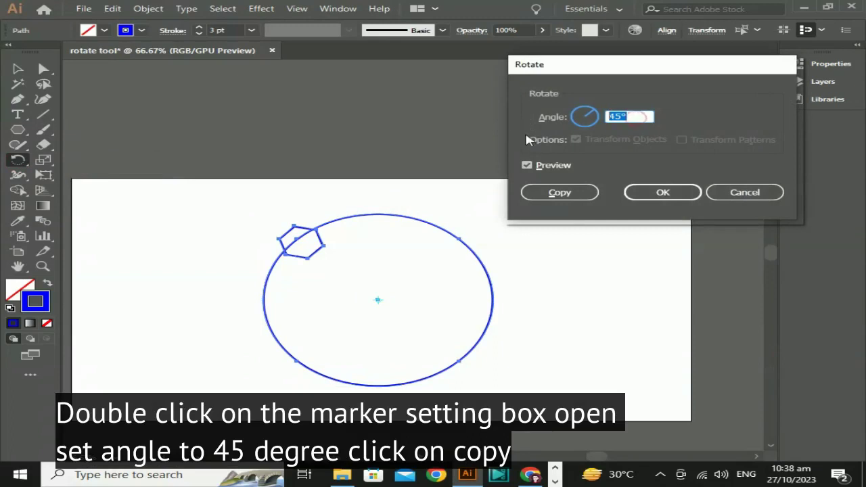
{"action": "left_click", "coordinate": [561, 199]}
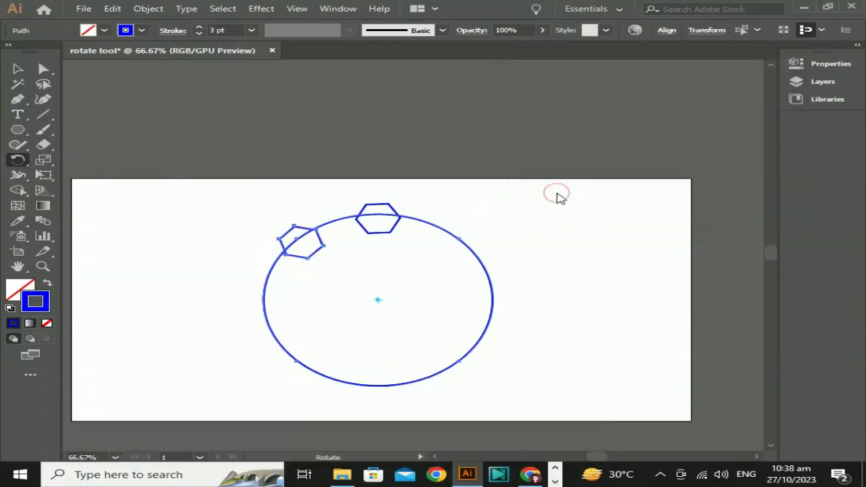
{"action": "key", "text": "ctrl+d"}
{"action": "key", "text": "ctrl+d"}
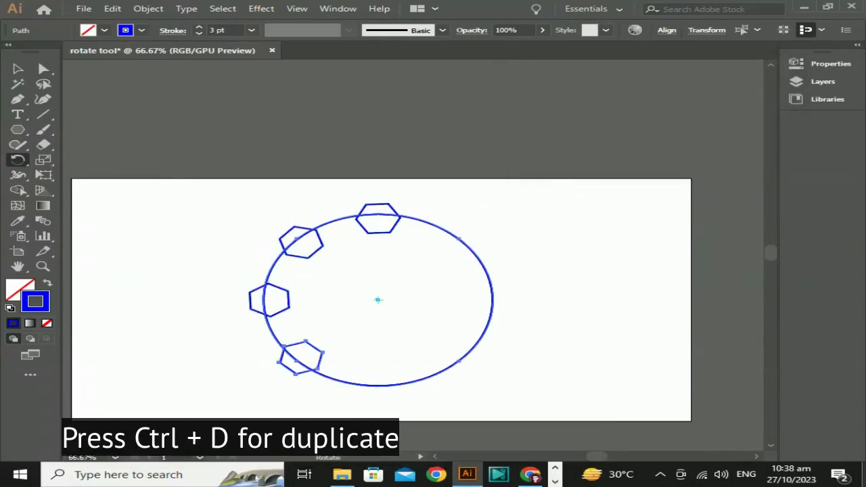
{"action": "key", "text": "ctrl+d"}
{"action": "key", "text": "ctrl+d"}
{"action": "key", "text": "ctrl+d"}
{"action": "key", "text": "ctrl+d"}
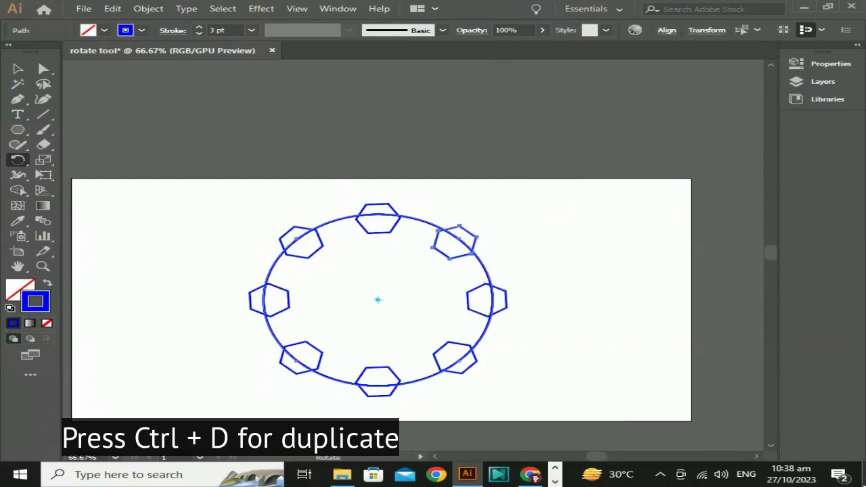
{"action": "key", "text": "ctrl+d"}
- Select the circle and hexagons, then use Shape Builder to delete the first arc stubs
{"action": "left_click", "coordinate": [22, 69]}
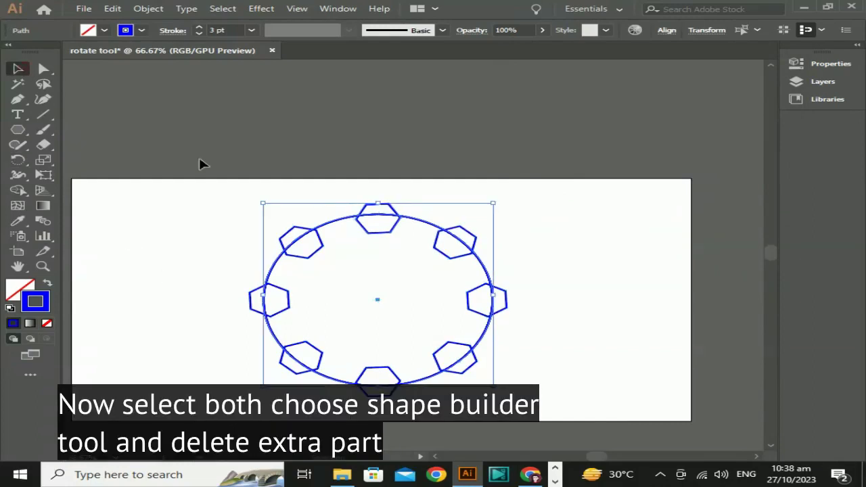
{"action": "left_click_drag", "start_coordinate": [583, 438], "coordinate": [572, 429]}
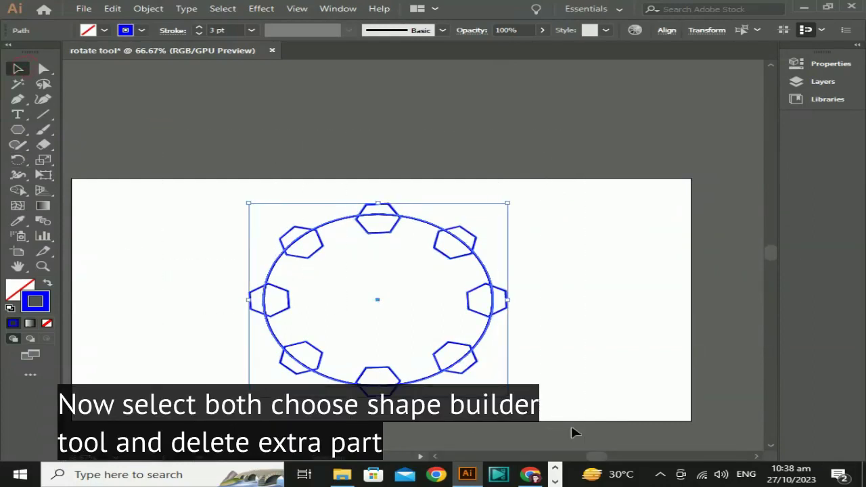
{"action": "left_click", "coordinate": [17, 190]}
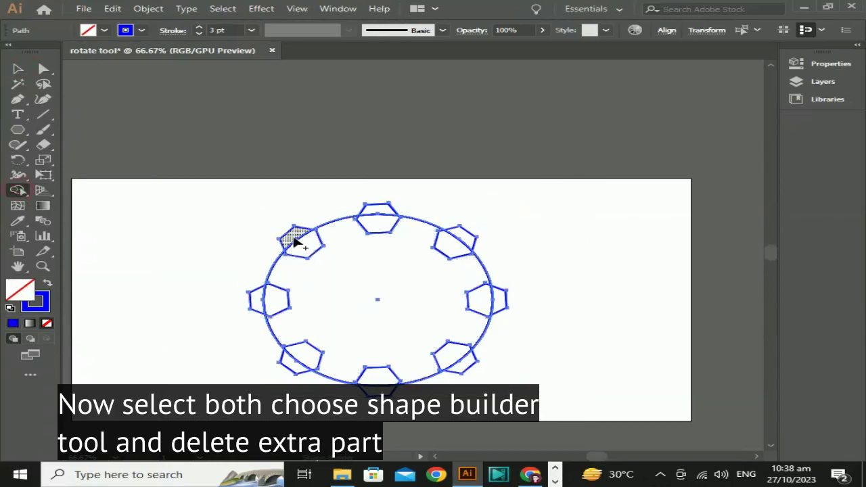
{"action": "left_click", "coordinate": [300, 284]}
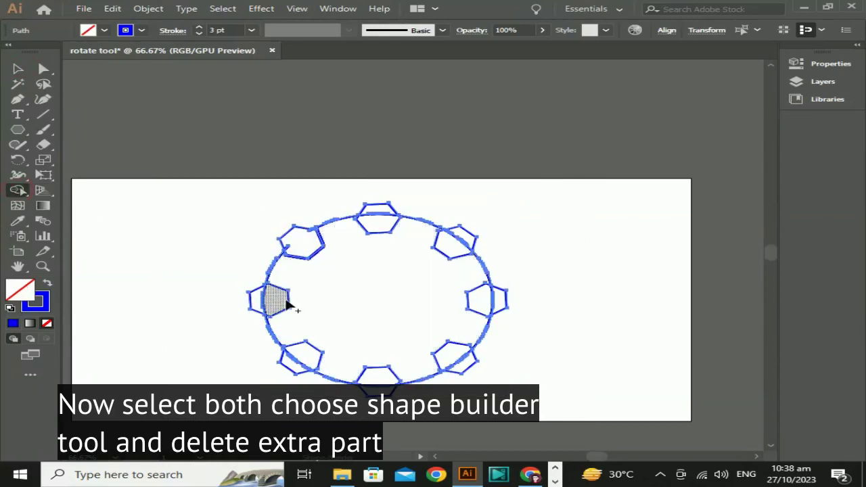
{"action": "scroll", "coordinate": [285, 232], "scroll_direction": "up", "scroll_amount": 4, "text": "alt"}
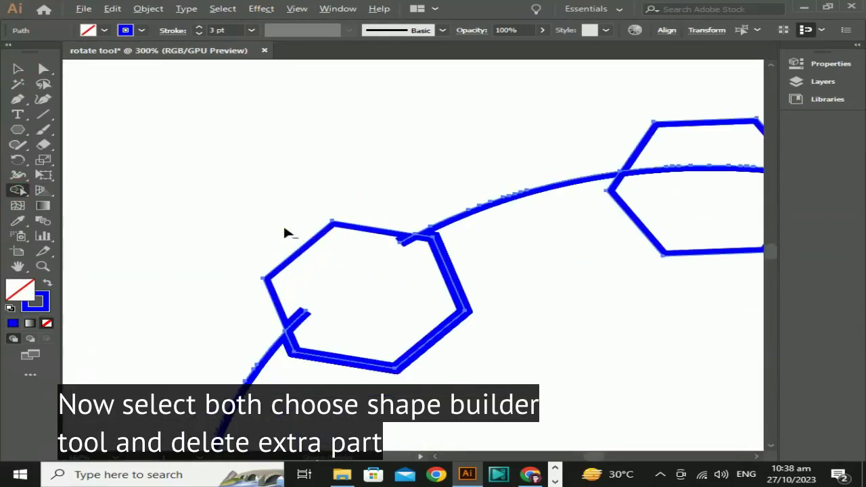
{"action": "left_click", "coordinate": [303, 320], "text": "alt"}
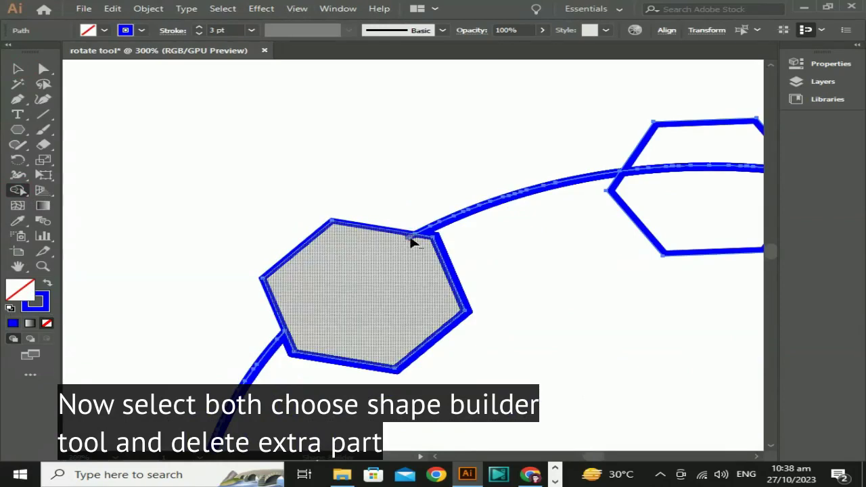
{"action": "scroll", "coordinate": [413, 280], "scroll_direction": "down", "scroll_amount": 3, "text": "alt"}
{"action": "left_click", "coordinate": [516, 240], "text": "alt"}
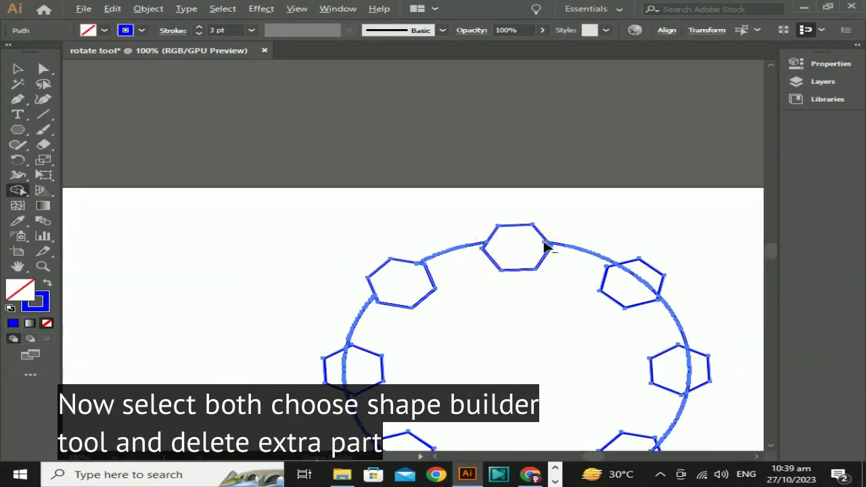
- Try deleting hexagon pieces with Shape Builder, undoing each removal
{"action": "scroll", "coordinate": [547, 246], "scroll_direction": "down", "scroll_amount": 3}
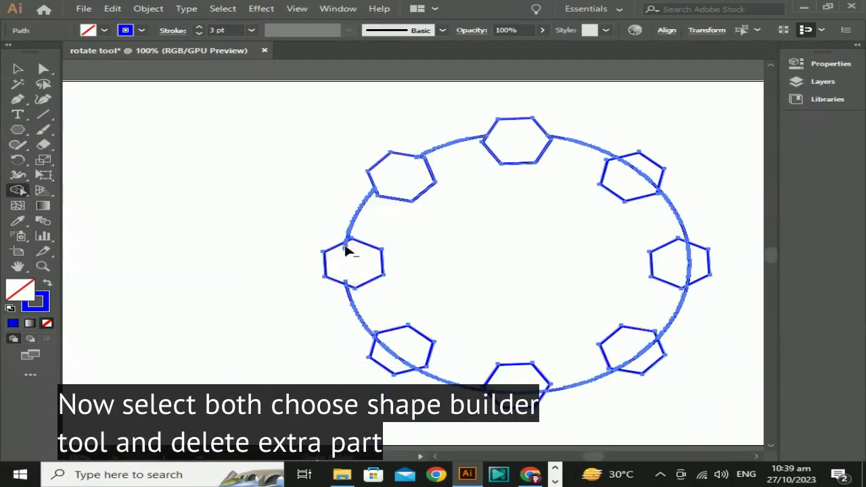
{"action": "scroll", "coordinate": [348, 247], "scroll_direction": "up", "scroll_amount": 5, "text": "alt"}
{"action": "scroll", "coordinate": [357, 203], "scroll_direction": "down", "scroll_amount": 2}
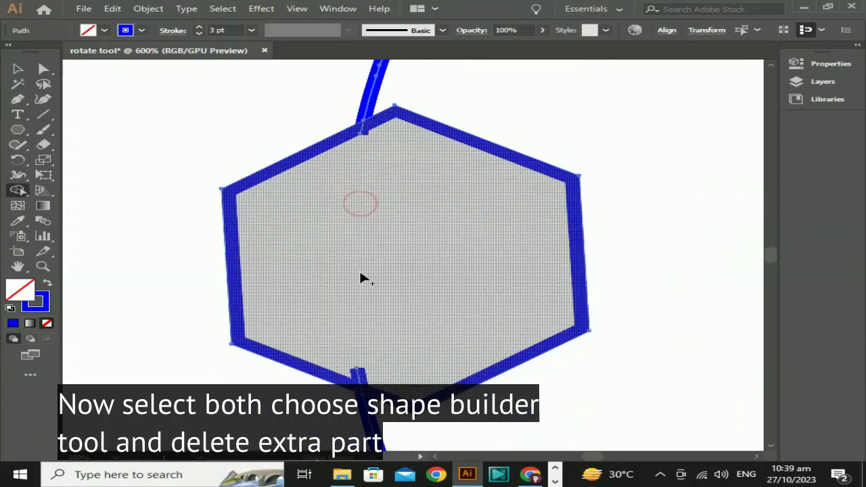
{"action": "scroll", "coordinate": [362, 276], "scroll_direction": "down", "scroll_amount": 2}
{"action": "scroll", "coordinate": [356, 304], "scroll_direction": "down", "scroll_amount": 4, "text": "alt"}
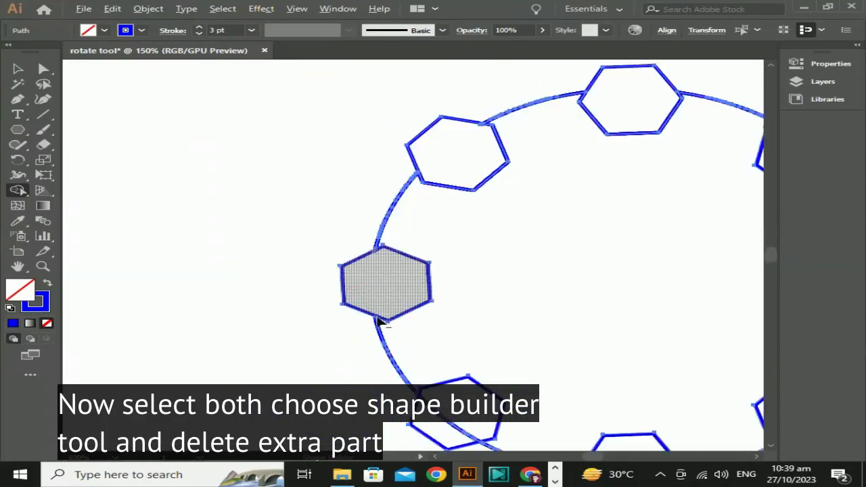
{"action": "scroll", "coordinate": [356, 304], "scroll_direction": "down", "scroll_amount": 2, "text": "alt"}
{"action": "scroll", "coordinate": [326, 358], "scroll_direction": "up", "scroll_amount": 3, "text": "alt"}
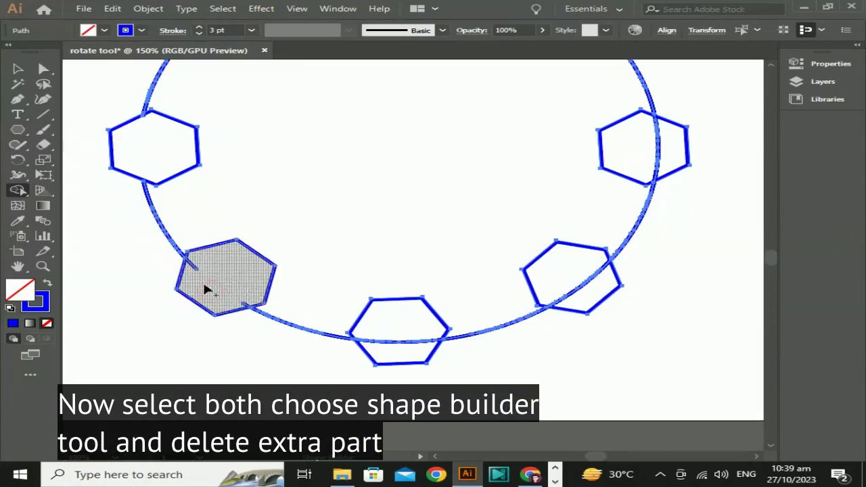
{"action": "scroll", "coordinate": [248, 308], "scroll_direction": "up", "scroll_amount": 5, "text": "alt"}
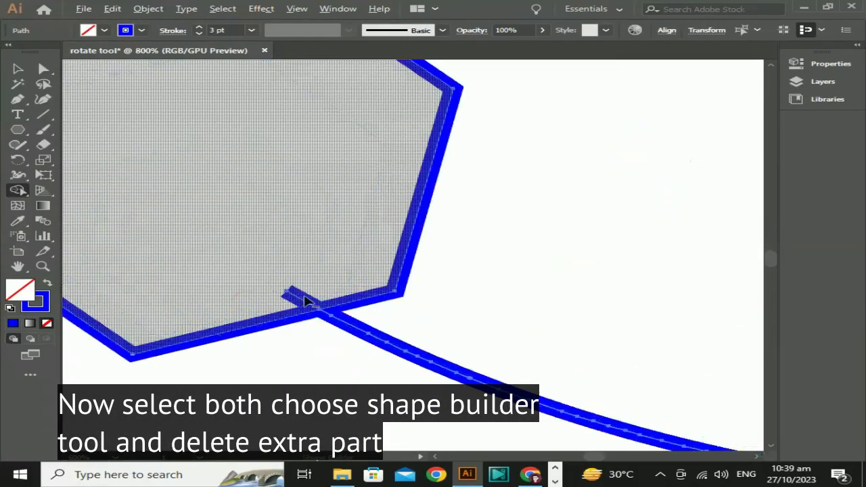
{"action": "scroll", "coordinate": [310, 323], "scroll_direction": "down", "scroll_amount": 5, "text": "alt"}
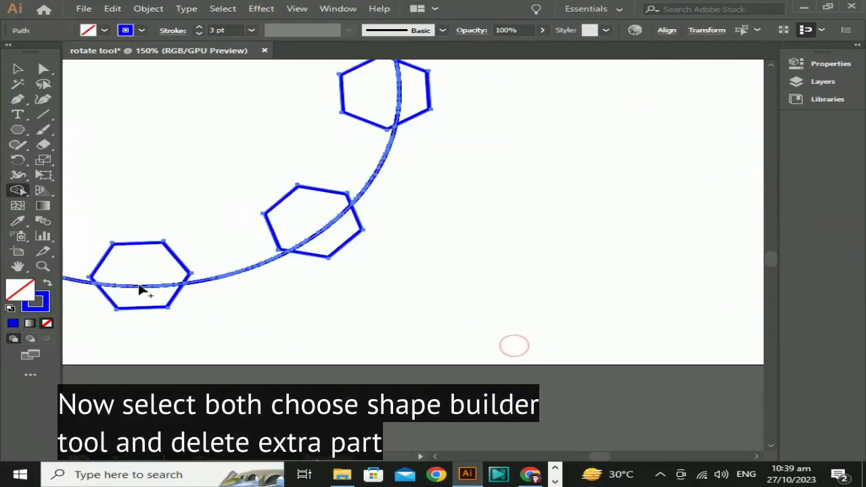
{"action": "left_click", "coordinate": [156, 278], "text": "alt"}
{"action": "key", "text": "ctrl+z"}
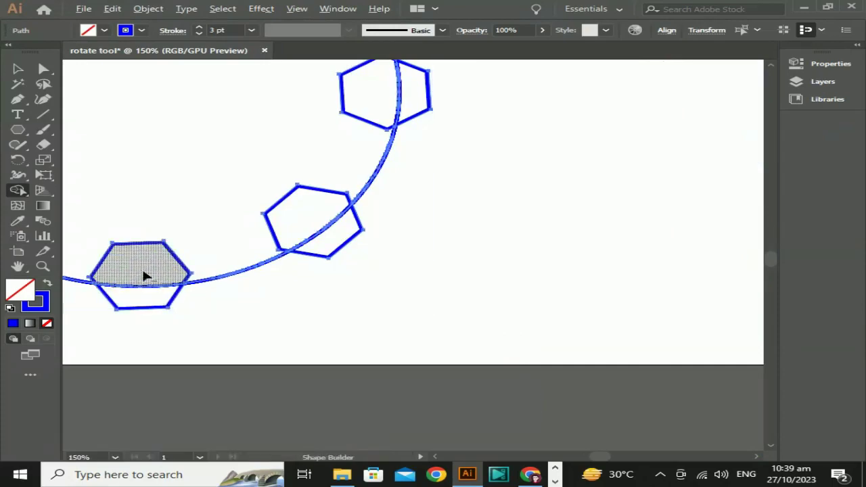
{"action": "left_click", "coordinate": [143, 275], "text": "alt"}
{"action": "key", "text": "ctrl+z"}
{"action": "scroll", "coordinate": [209, 284], "scroll_direction": "up", "scroll_amount": 3, "text": "alt"}
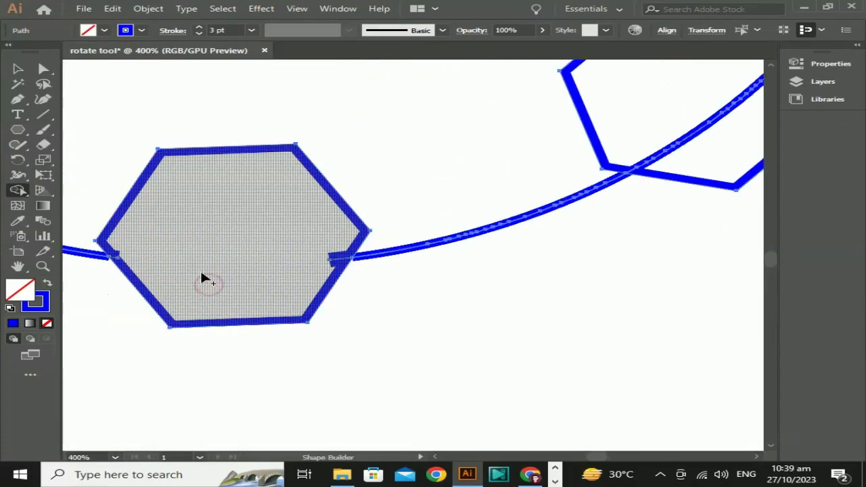
{"action": "left_click", "coordinate": [332, 261], "text": "alt"}
{"action": "key", "text": "ctrl+z"}
- Delete the arc segment and its top and bottom stubs inside another hexagon
{"action": "scroll", "coordinate": [308, 257], "scroll_direction": "up", "scroll_amount": 3, "text": "alt"}
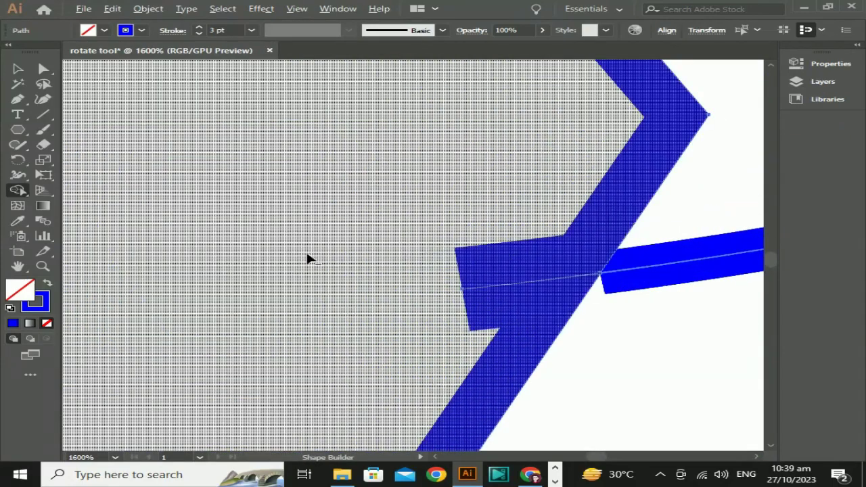
{"action": "scroll", "coordinate": [471, 293], "scroll_direction": "up", "scroll_amount": 2, "text": "alt"}
{"action": "scroll", "coordinate": [468, 294], "scroll_direction": "down", "scroll_amount": 2, "text": "alt"}
{"action": "scroll", "coordinate": [460, 293], "scroll_direction": "down", "scroll_amount": 2, "text": "alt"}
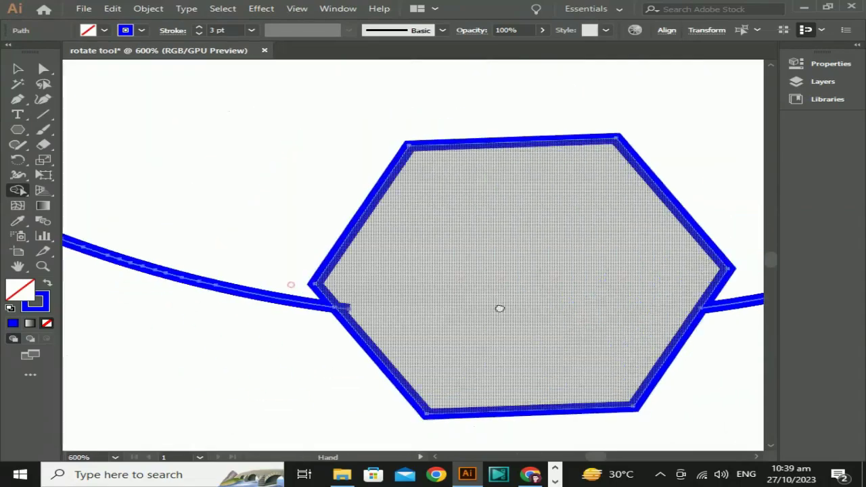
{"action": "scroll", "coordinate": [338, 313], "scroll_direction": "up", "scroll_amount": 2, "text": "alt"}
{"action": "scroll", "coordinate": [365, 305], "scroll_direction": "down", "scroll_amount": 6, "text": "alt"}
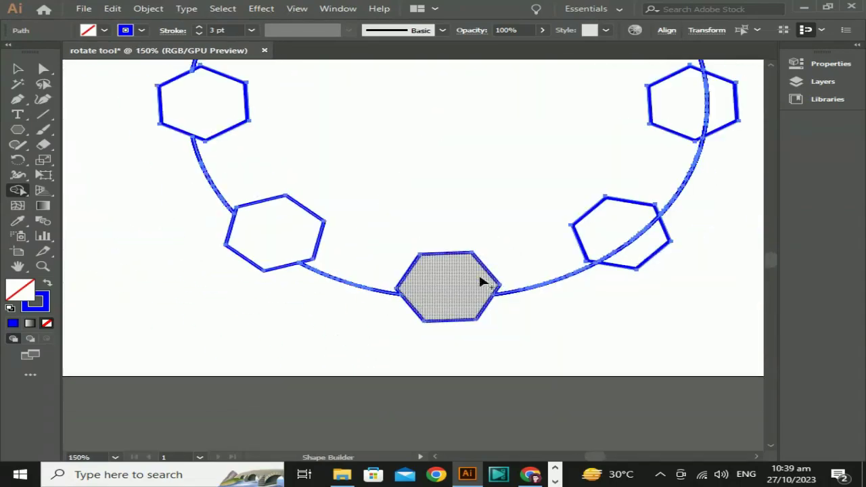
{"action": "scroll", "coordinate": [120, 312], "scroll_direction": "up", "scroll_amount": 1, "text": "alt"}
{"action": "scroll", "coordinate": [130, 301], "scroll_direction": "up", "scroll_amount": 4, "text": "alt"}
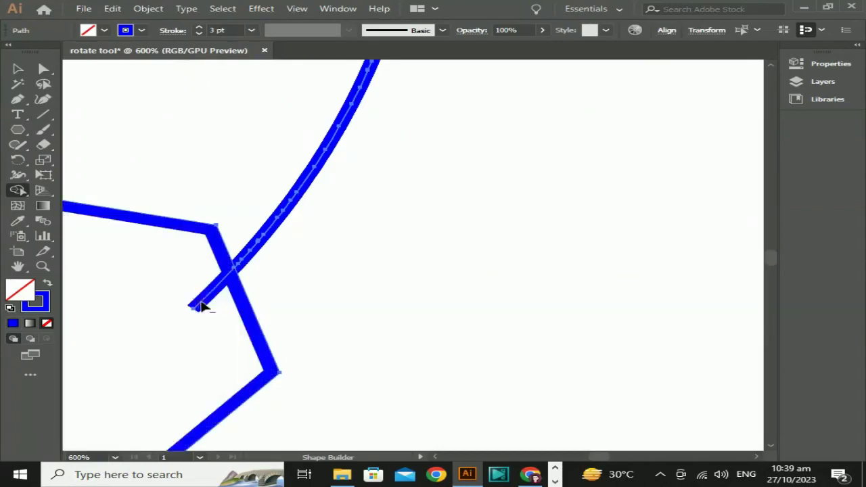
{"action": "left_click_drag", "start_coordinate": [199, 305], "coordinate": [521, 116]}
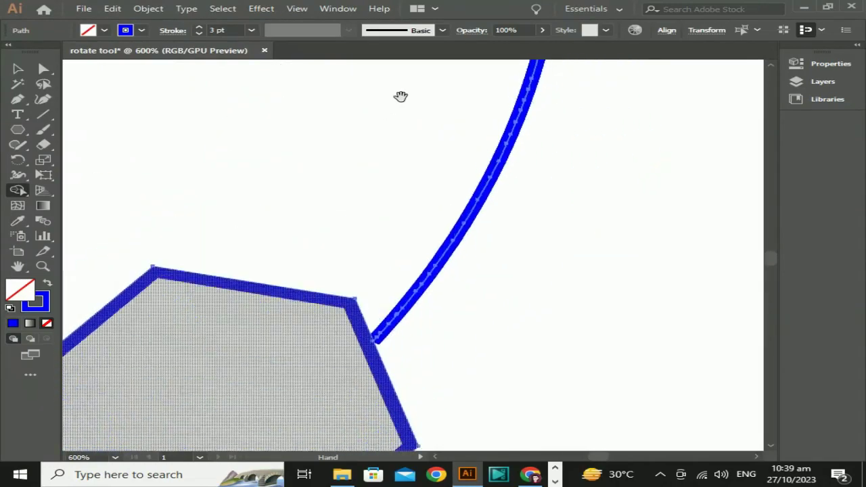
{"action": "left_click_drag", "start_coordinate": [400, 96], "coordinate": [292, 312]}
{"action": "left_click", "coordinate": [320, 277], "text": "alt"}
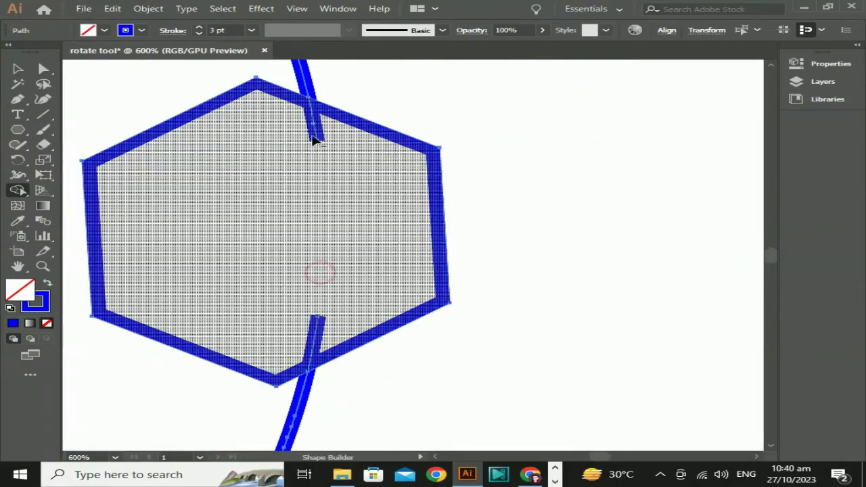
{"action": "left_click", "coordinate": [315, 132], "text": "alt"}
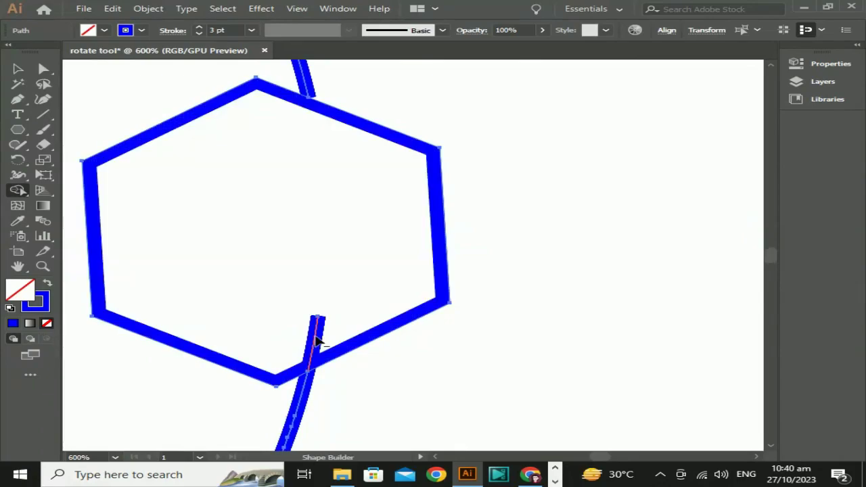
{"action": "left_click", "coordinate": [318, 333], "text": "alt"}
- Remove the leftover arc pieces and stubs from the next hexagons on the ring
{"action": "key", "text": "ctrl+minus"}
{"action": "key", "text": "ctrl+minus"}
{"action": "key", "text": "ctrl+minus"}
{"action": "left_click_drag", "start_coordinate": [146, 149], "coordinate": [410, 251]}
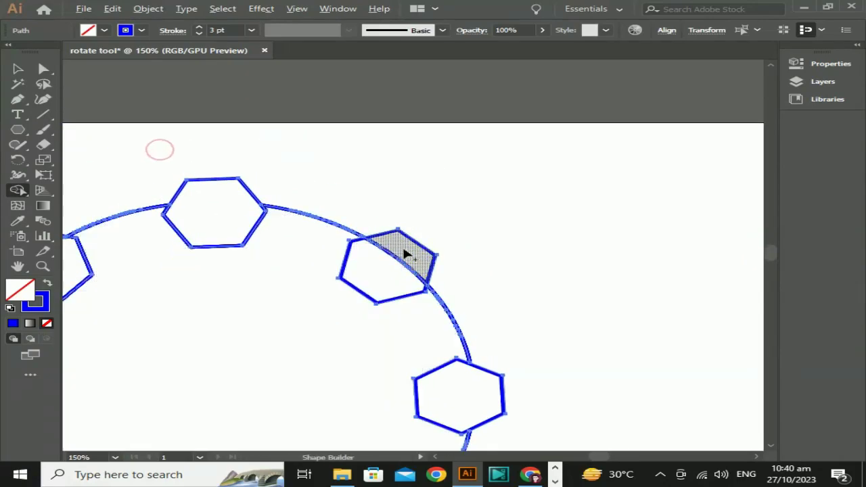
{"action": "left_click", "coordinate": [398, 260], "text": "alt"}
{"action": "key", "text": "ctrl+plus"}
{"action": "key", "text": "ctrl+plus"}
{"action": "key", "text": "ctrl+plus"}
{"action": "key", "text": "ctrl+plus"}
{"action": "key", "text": "ctrl+plus"}
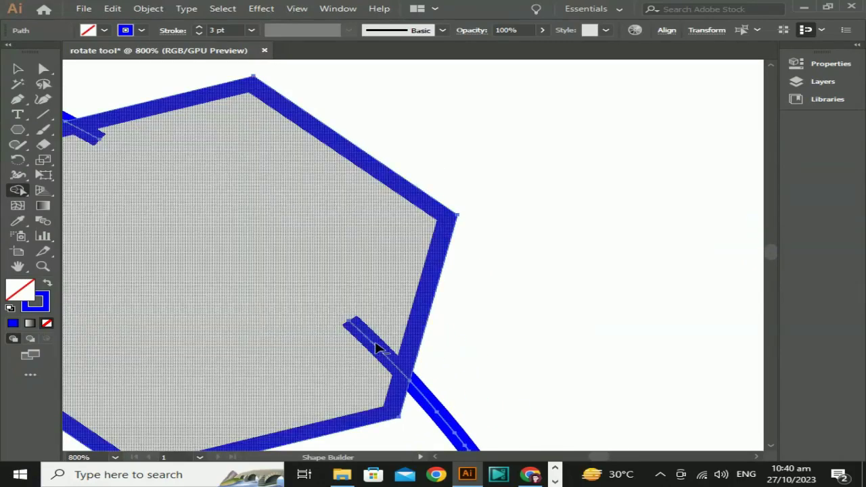
{"action": "left_click", "coordinate": [373, 348], "text": "alt"}
{"action": "scroll", "coordinate": [406, 335], "scroll_direction": "up", "scroll_amount": 3}
{"action": "scroll", "coordinate": [406, 335], "scroll_direction": "left", "scroll_amount": 5}
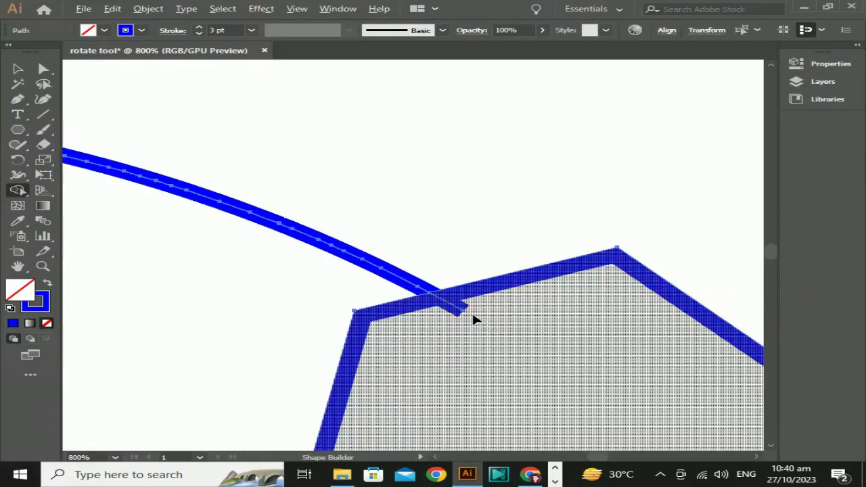
{"action": "left_click", "coordinate": [467, 313], "text": "alt"}
- Select the cleaned hexagon ring and move it off the artboard to the upper left
{"action": "key", "text": "v"}
{"action": "key", "text": "ctrl+minus"}
{"action": "key", "text": "ctrl+minus"}
{"action": "key", "text": "ctrl+minus"}
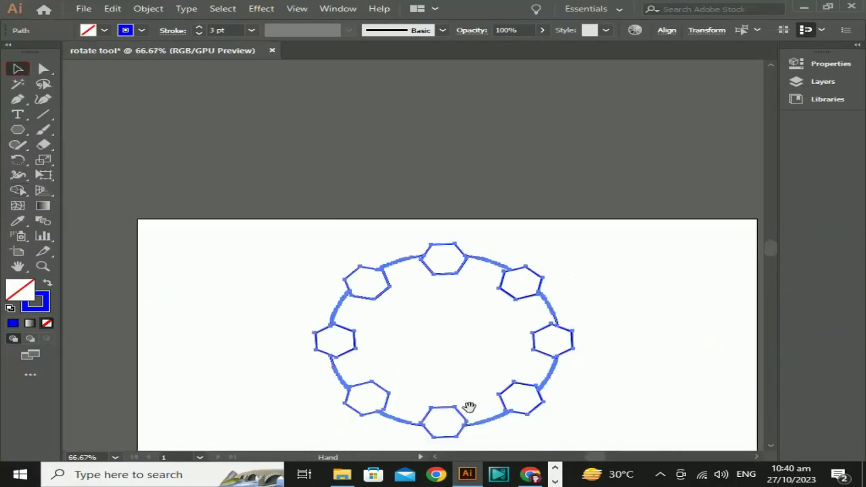
{"action": "scroll", "coordinate": [467, 393], "scroll_direction": "down", "scroll_amount": 3}
{"action": "left_click", "coordinate": [463, 379]}
{"action": "scroll", "coordinate": [463, 379], "scroll_direction": "down", "scroll_amount": 1}
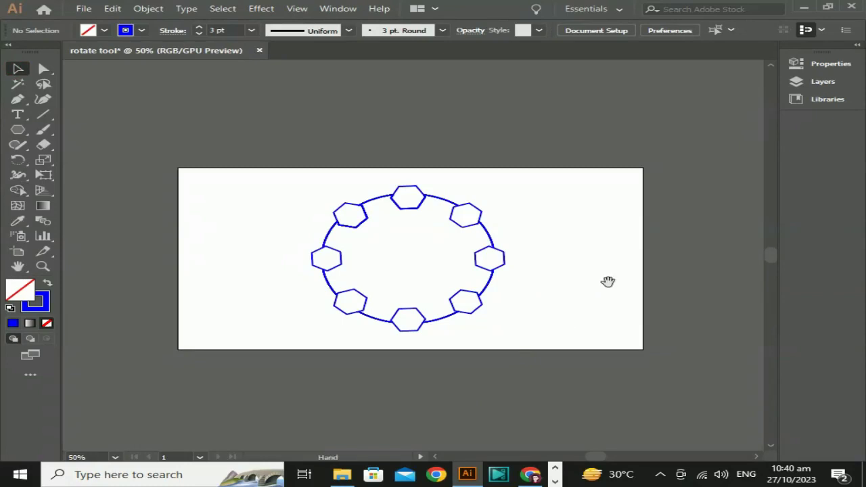
{"action": "left_click_drag", "start_coordinate": [599, 283], "coordinate": [572, 277]}
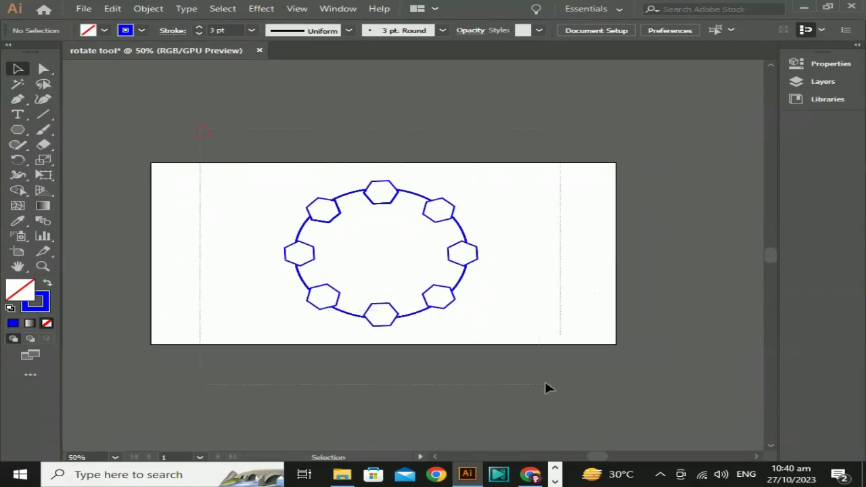
{"action": "left_click", "coordinate": [423, 306]}
{"action": "mouse_move", "coordinate": [439, 311]}
{"action": "left_mouse_down"}
{"action": "mouse_move", "coordinate": [296, 151]}
{"action": "mouse_move", "coordinate": [254, 125]}
{"action": "left_mouse_up"}
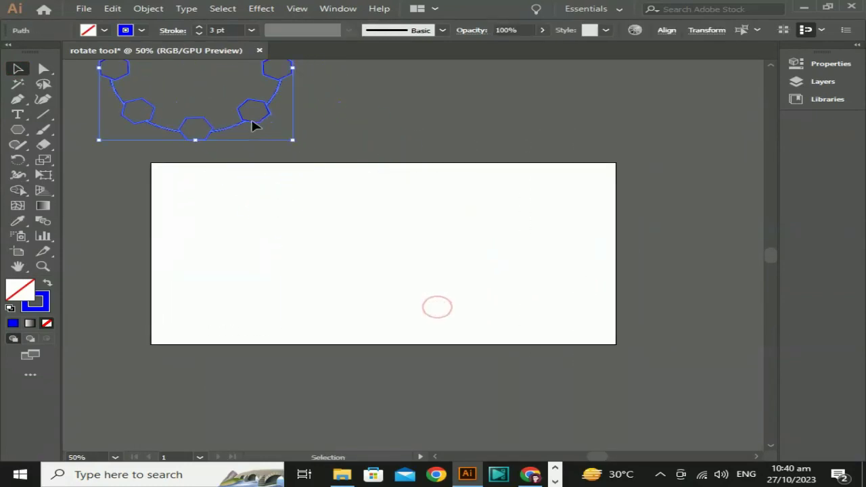
{"action": "left_click", "coordinate": [382, 124]}
{"action": "scroll", "coordinate": [382, 124], "scroll_direction": "up", "scroll_amount": 2}
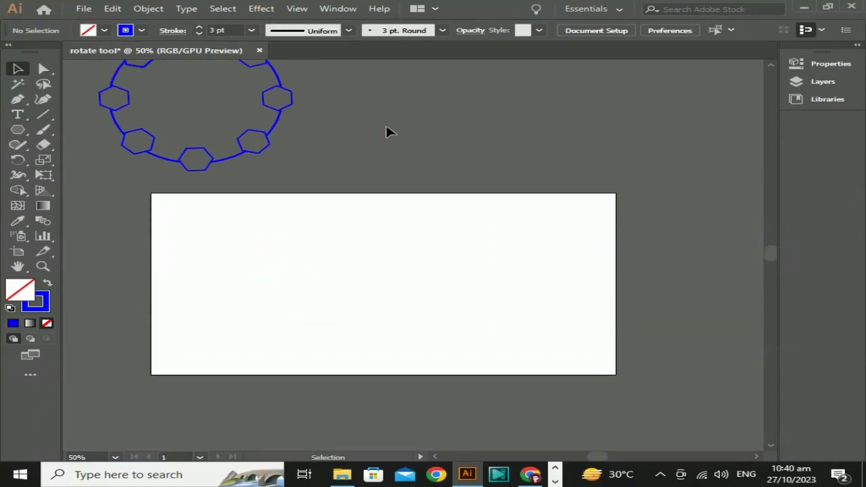
- Draw a closed teardrop petal with the Pen tool, curved sides and a sharp tip
{"action": "left_click", "coordinate": [18, 99]}
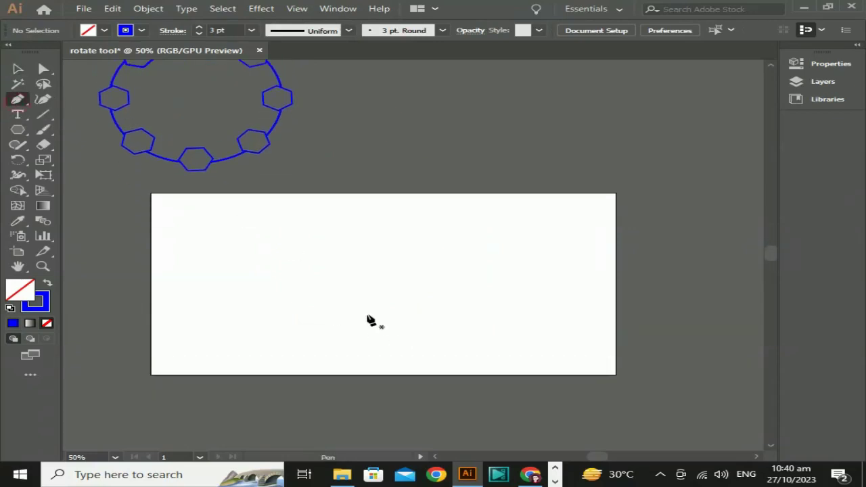
{"action": "left_click", "coordinate": [362, 295]}
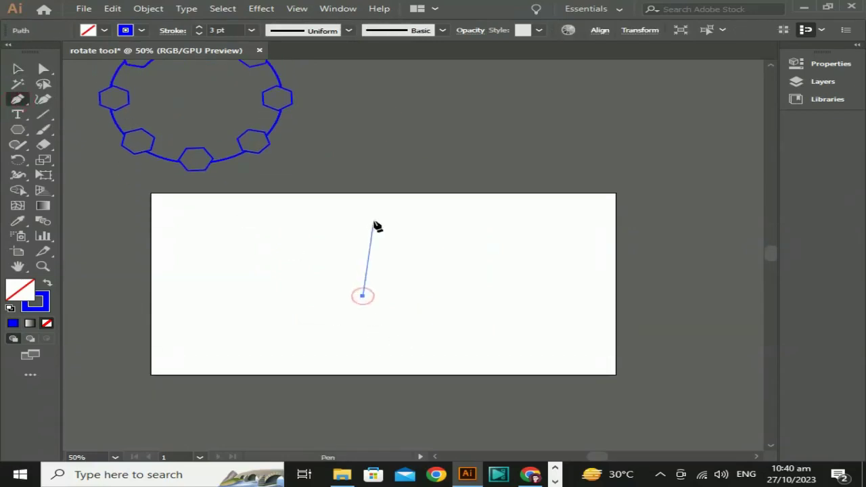
{"action": "left_click_drag", "start_coordinate": [364, 217], "coordinate": [390, 167]}
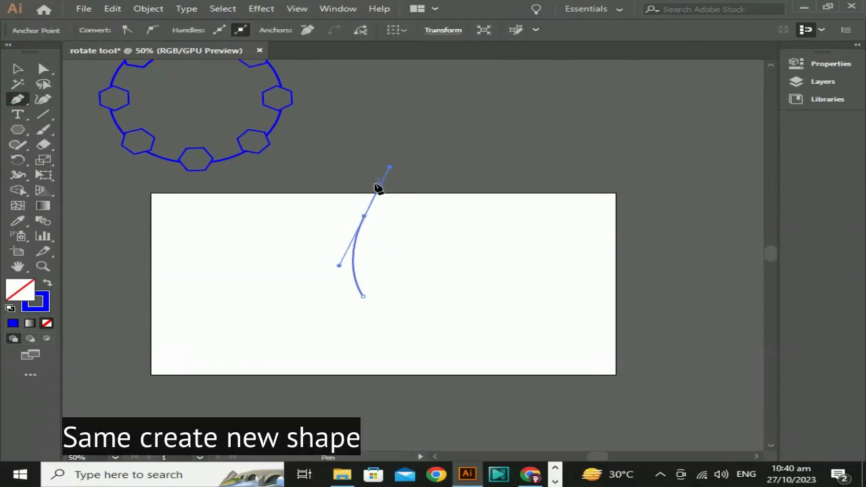
{"action": "left_click", "coordinate": [388, 147]}
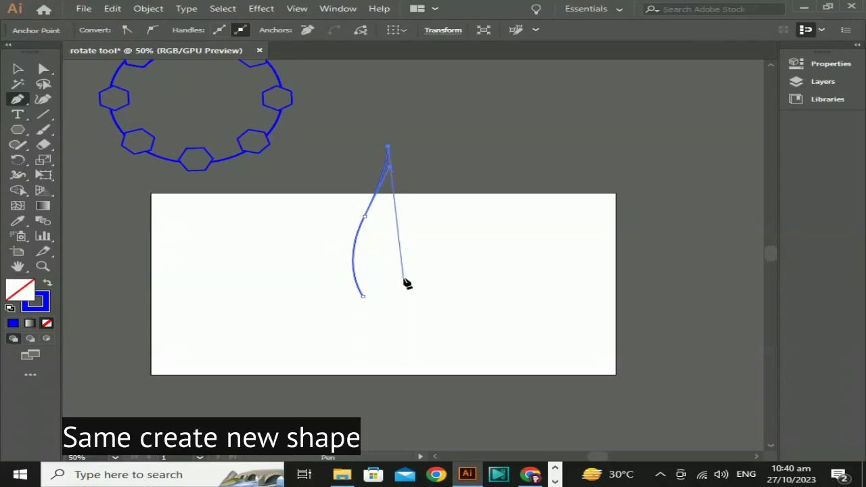
{"action": "left_click_drag", "start_coordinate": [404, 277], "coordinate": [377, 332]}
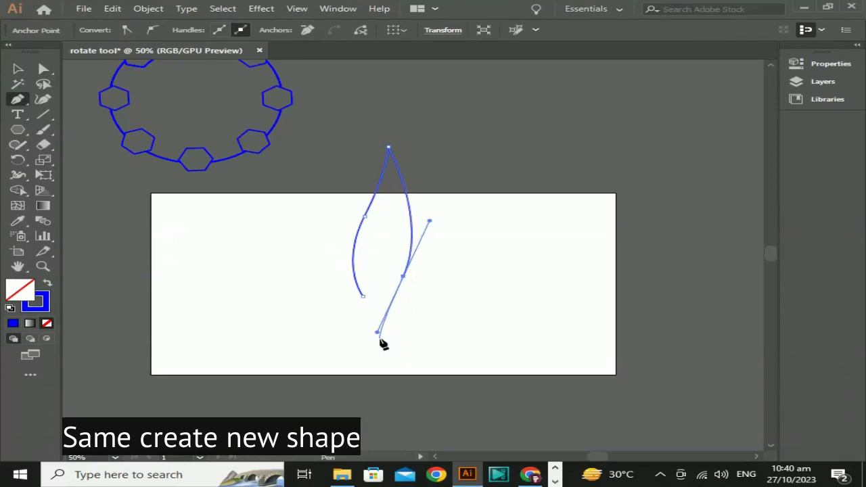
{"action": "left_click_drag", "start_coordinate": [377, 332], "coordinate": [397, 287]}
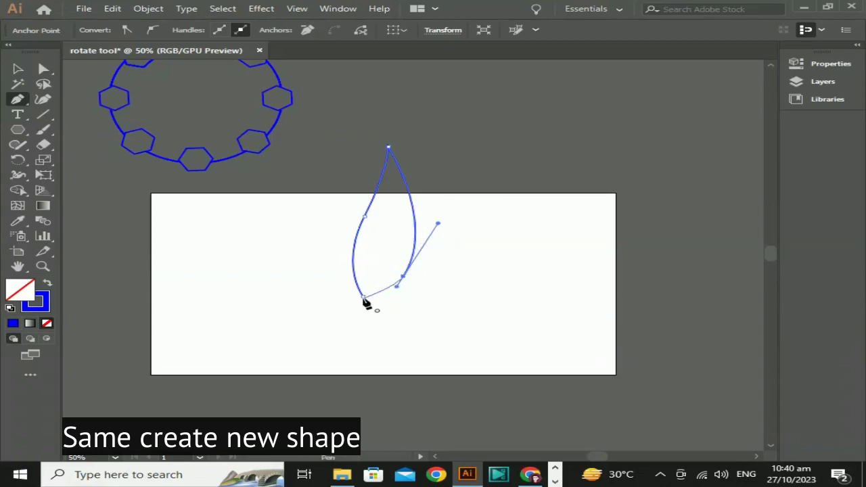
{"action": "key", "text": "ctrl+z"}
{"action": "key", "text": "ctrl+equal"}
{"action": "left_click", "coordinate": [377, 274]}
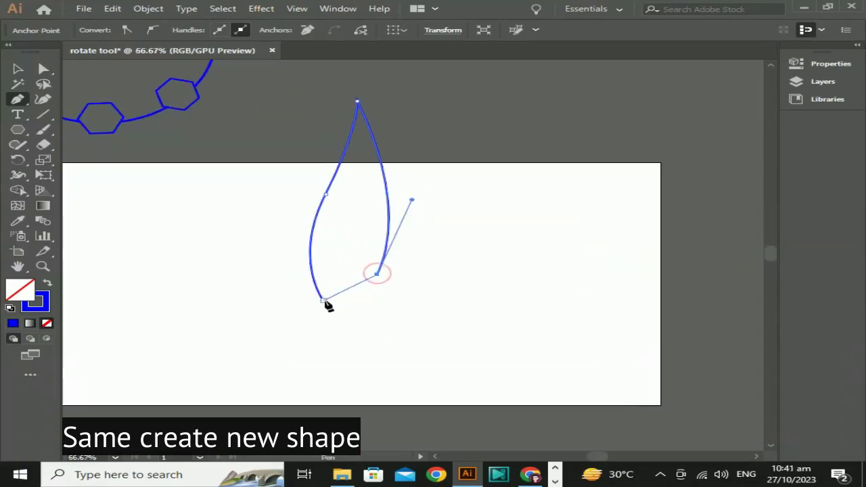
{"action": "left_click_drag", "start_coordinate": [323, 301], "coordinate": [284, 306]}
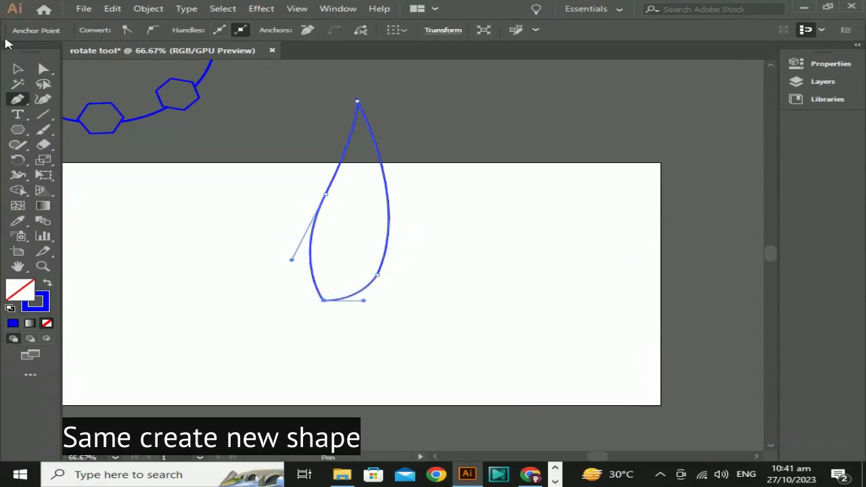
- Select the petal and move it down toward the artboard centre
{"action": "left_click", "coordinate": [18, 70]}
{"action": "left_click", "coordinate": [469, 241]}
{"action": "mouse_move", "coordinate": [317, 92]}
{"action": "left_mouse_down"}
{"action": "mouse_move", "coordinate": [399, 100]}
{"action": "mouse_move", "coordinate": [366, 163]}
{"action": "left_mouse_up"}
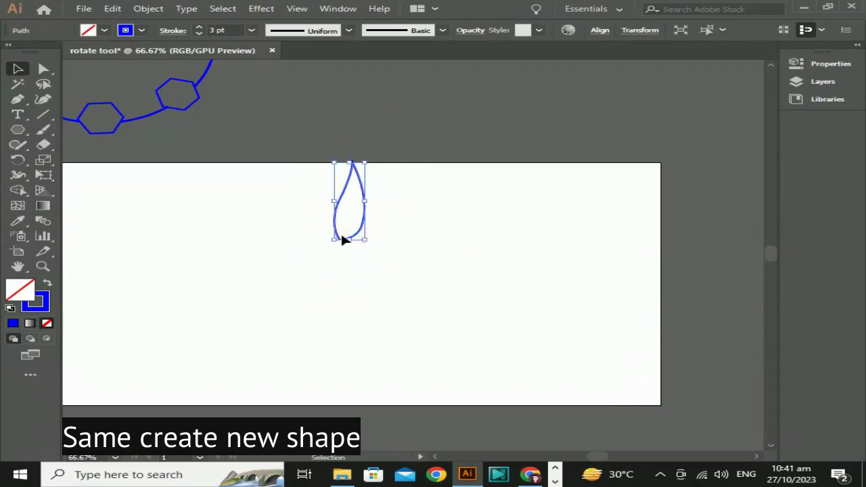
{"action": "left_click_drag", "start_coordinate": [342, 237], "coordinate": [346, 291]}
- Make 45° rotated copies of the petal around a pivot below it, repeating with Ctrl+D
{"action": "left_click", "coordinate": [18, 161]}
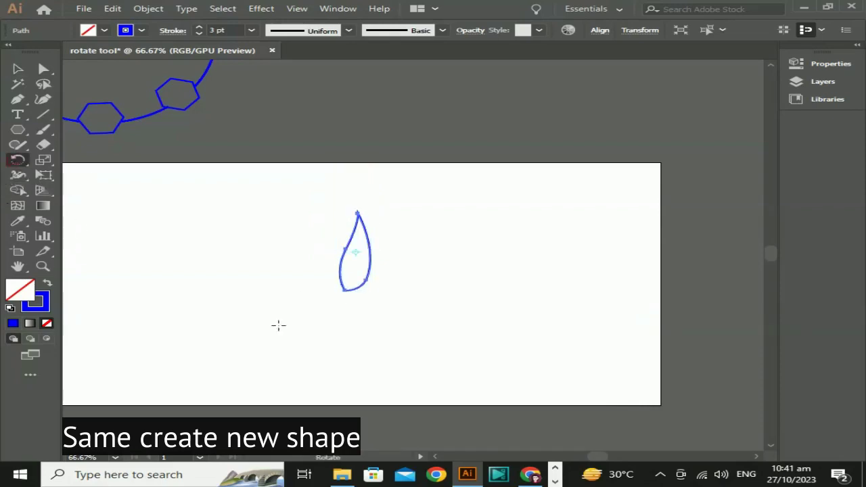
{"action": "left_click", "coordinate": [348, 311], "text": "alt"}
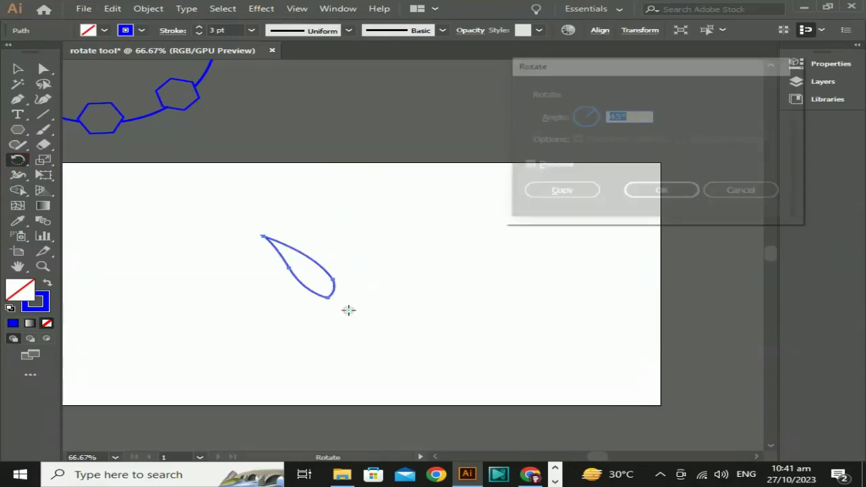
{"action": "left_click", "coordinate": [570, 195]}
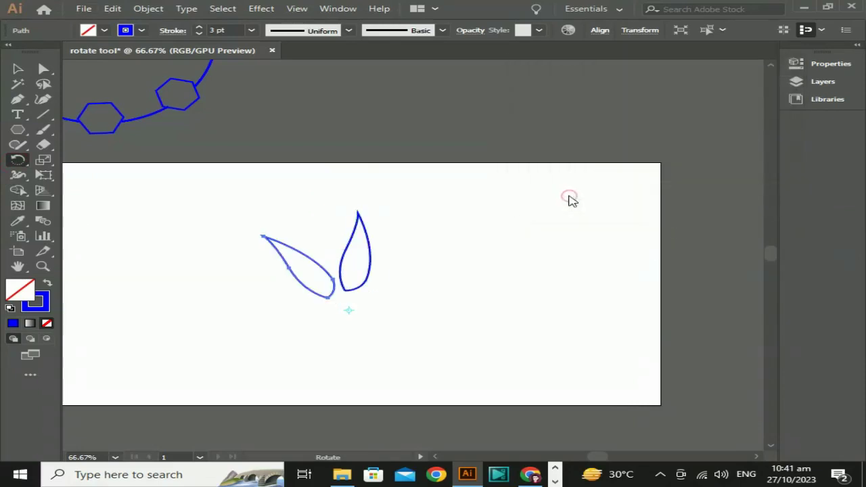
{"action": "key", "text": "ctrl+d"}
{"action": "key", "text": "ctrl+d"}
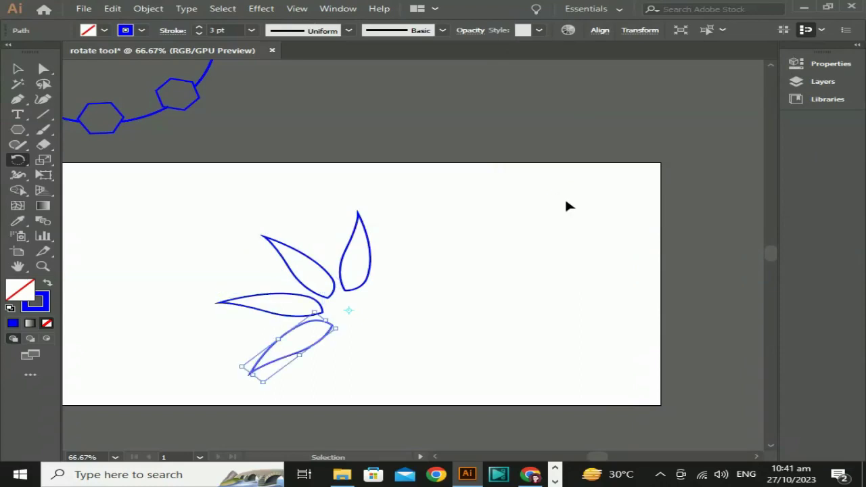
{"action": "key", "text": "ctrl+d"}
{"action": "key", "text": "ctrl+d"}
{"action": "key", "text": "ctrl+d"}
{"action": "key", "text": "ctrl+d"}
- Select all eight petals and move the flower above the artboard beside the ring
{"action": "left_click", "coordinate": [17, 69]}
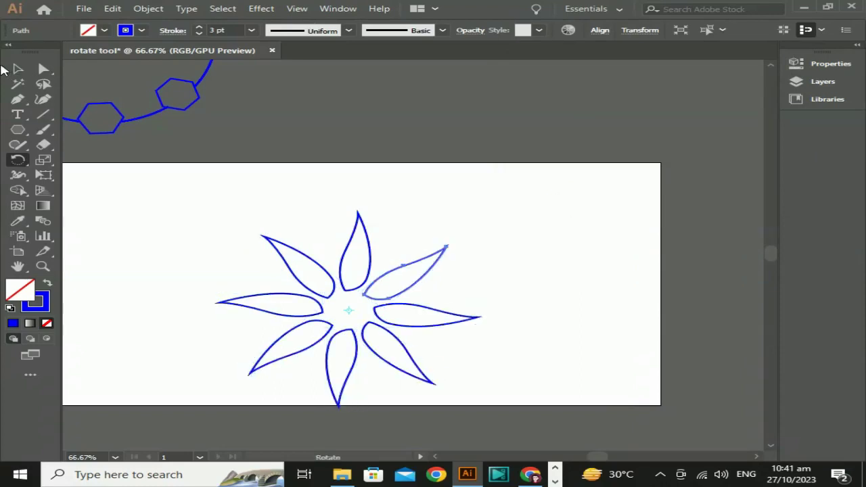
{"action": "left_click", "coordinate": [113, 229]}
{"action": "scroll", "coordinate": [161, 262], "scroll_direction": "down", "scroll_amount": 1}
{"action": "left_click_drag", "start_coordinate": [161, 262], "coordinate": [209, 216]}
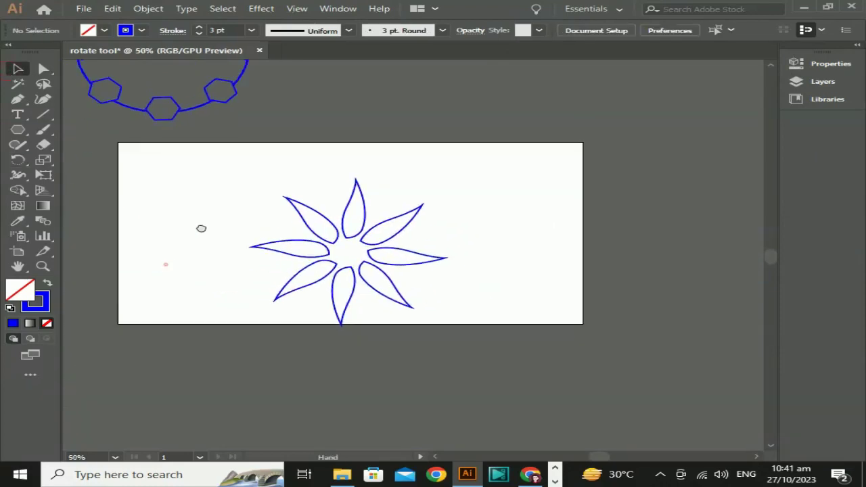
{"action": "left_click_drag", "start_coordinate": [215, 163], "coordinate": [646, 416]}
{"action": "scroll", "coordinate": [646, 418], "scroll_direction": "up", "scroll_amount": 2}
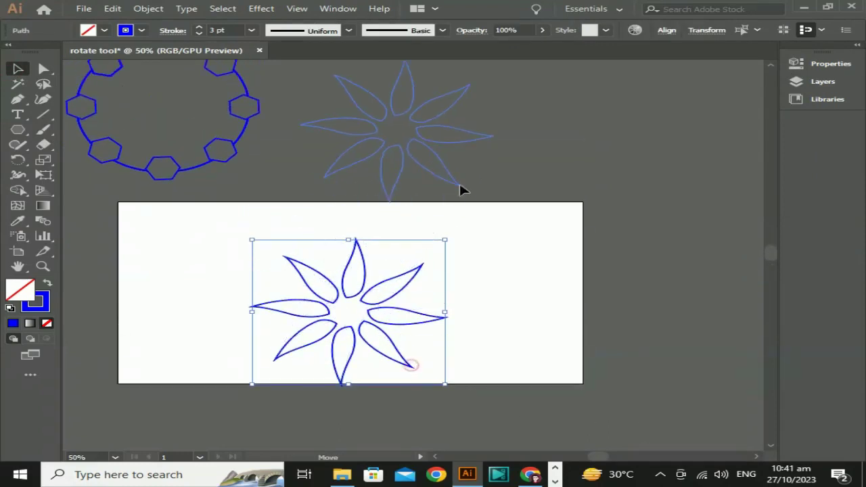
{"action": "left_click_drag", "start_coordinate": [411, 368], "coordinate": [460, 188]}
- Fill the flower with a red swatch
{"action": "left_click", "coordinate": [106, 31]}
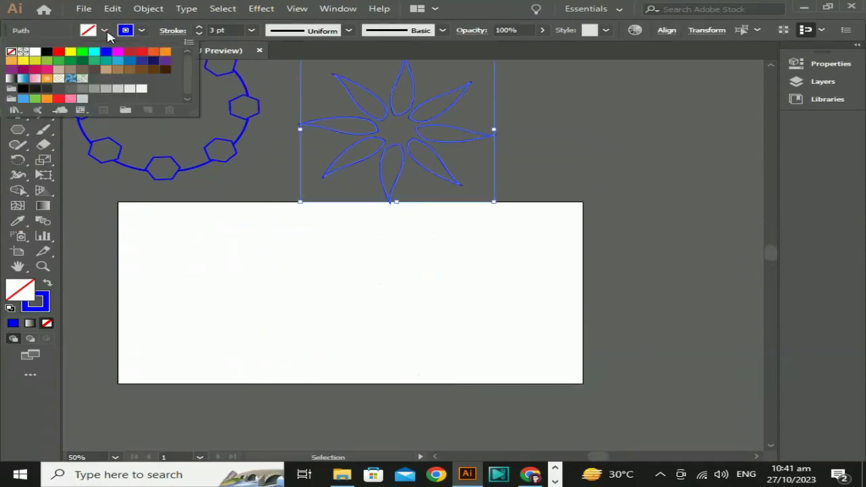
{"action": "left_click", "coordinate": [130, 53]}
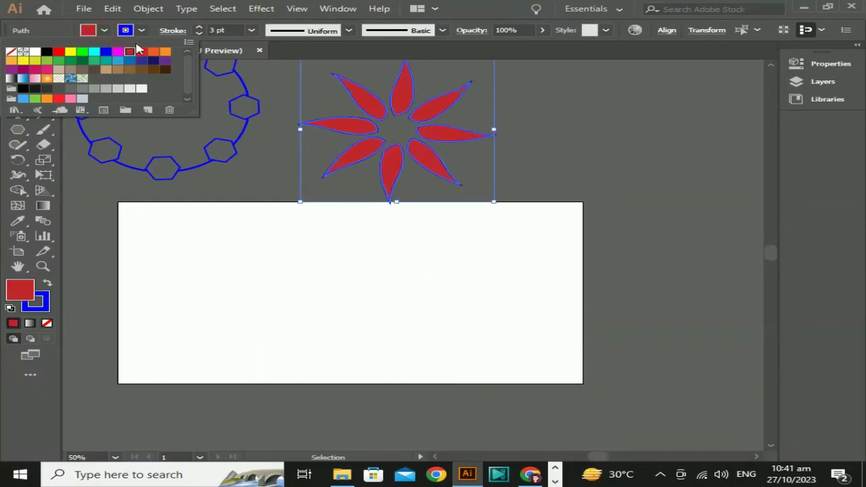
{"action": "left_click", "coordinate": [57, 308]}
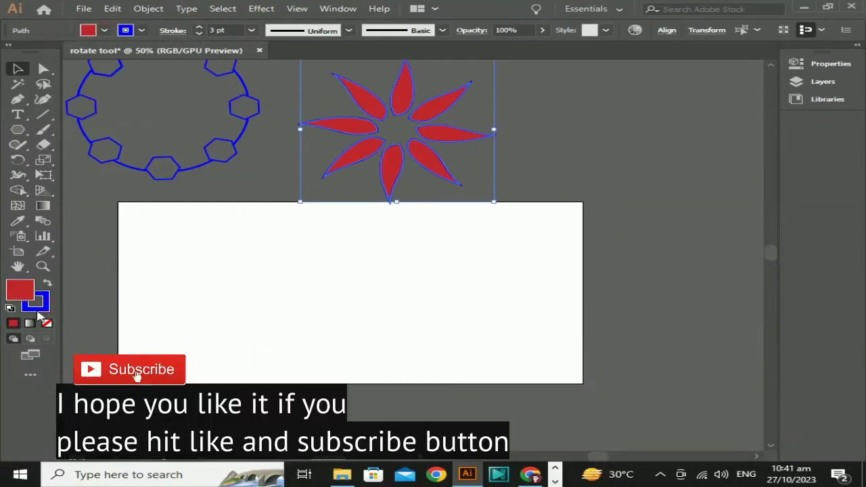
- Set the flower's stroke to None and deselect it
{"action": "left_click", "coordinate": [38, 310]}
{"action": "left_click", "coordinate": [48, 325]}
{"action": "left_click", "coordinate": [19, 286]}
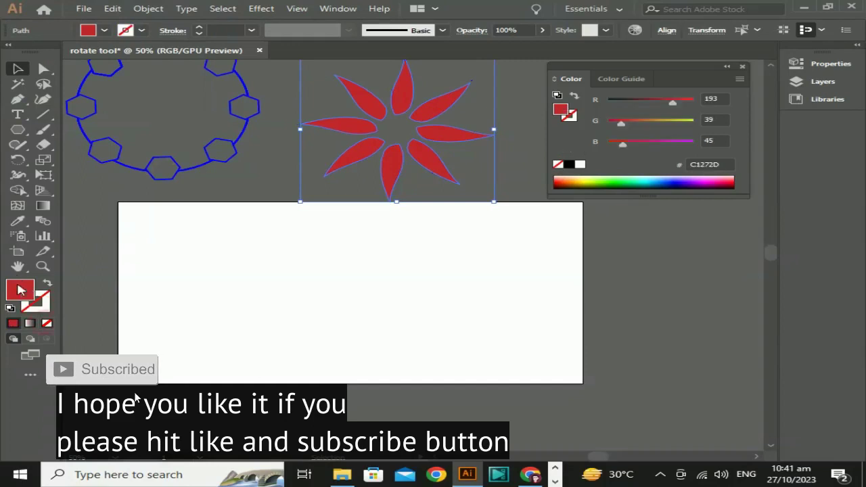
{"action": "left_click", "coordinate": [743, 66]}
{"action": "left_click", "coordinate": [621, 247]}
{"action": "scroll", "coordinate": [621, 248], "scroll_direction": "up", "scroll_amount": 3}
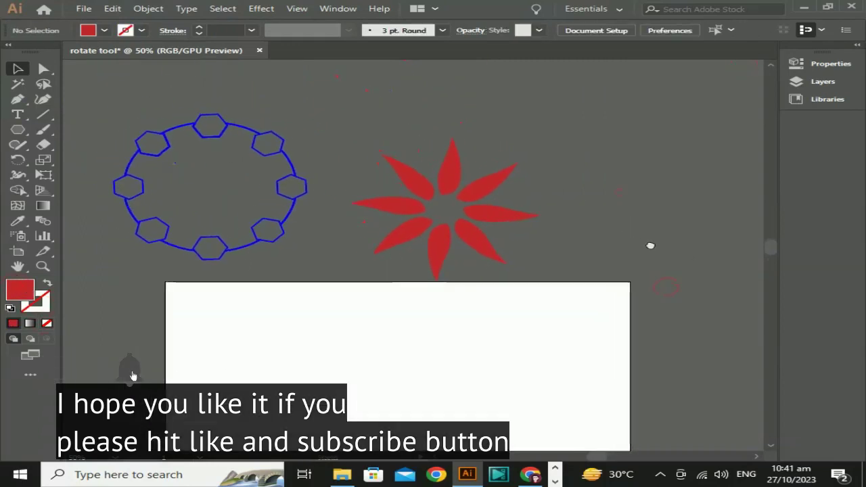
{"action": "scroll", "coordinate": [650, 245], "scroll_direction": "left", "scroll_amount": 2}
{"action": "left_click_drag", "start_coordinate": [682, 250], "coordinate": [671, 261]}
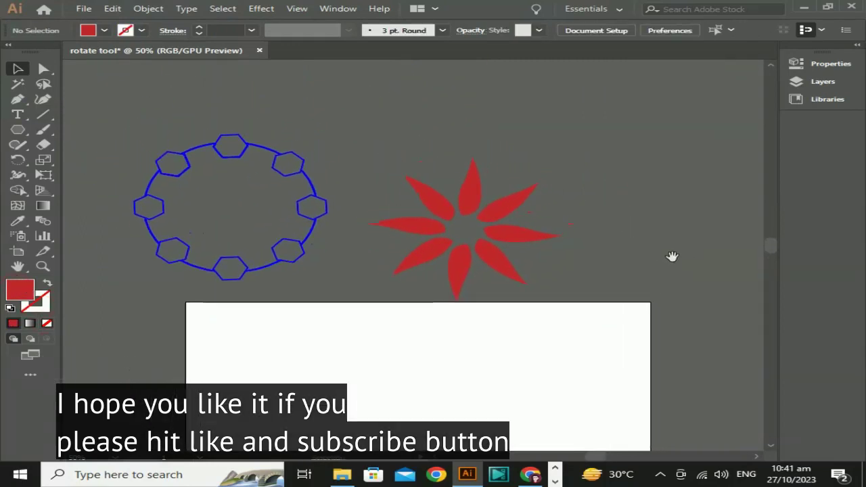